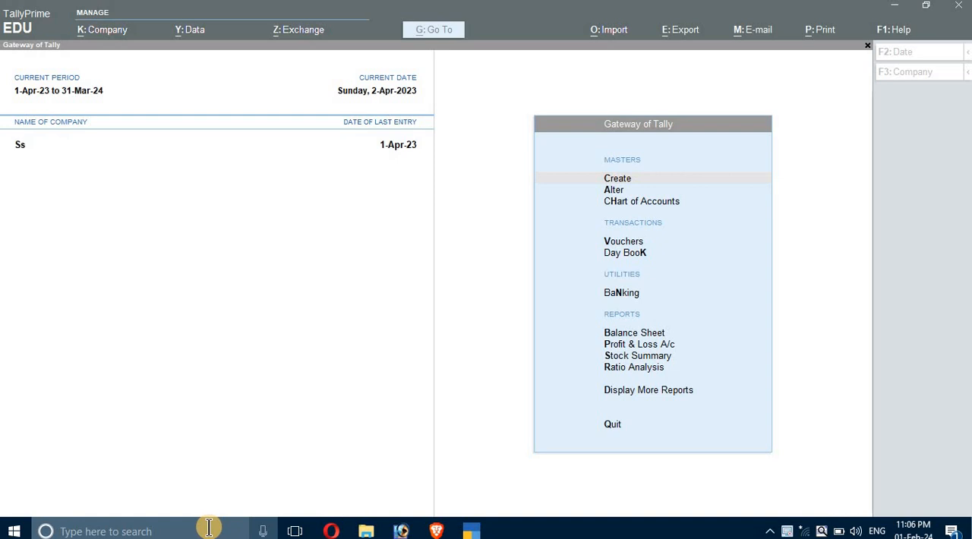
click(618, 181)
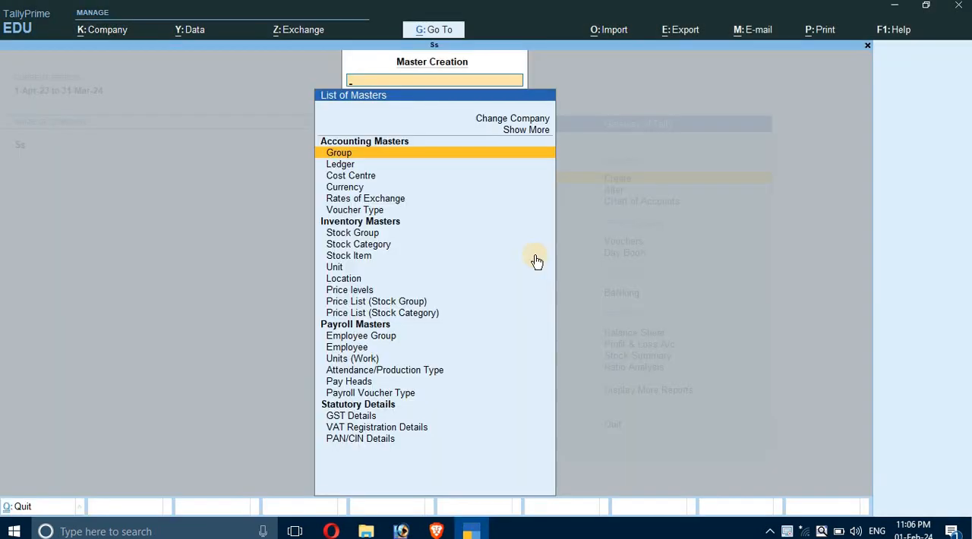
key(Escape)
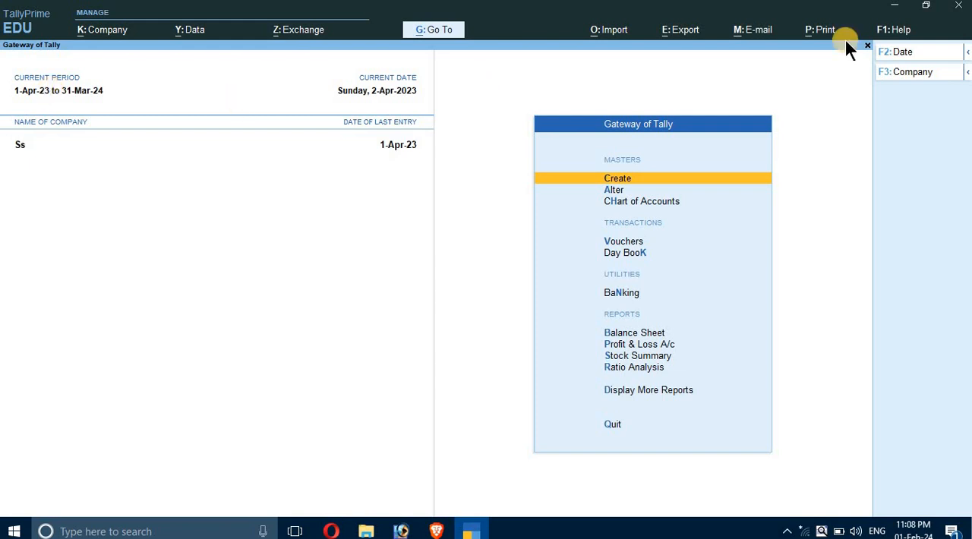
click(968, 72)
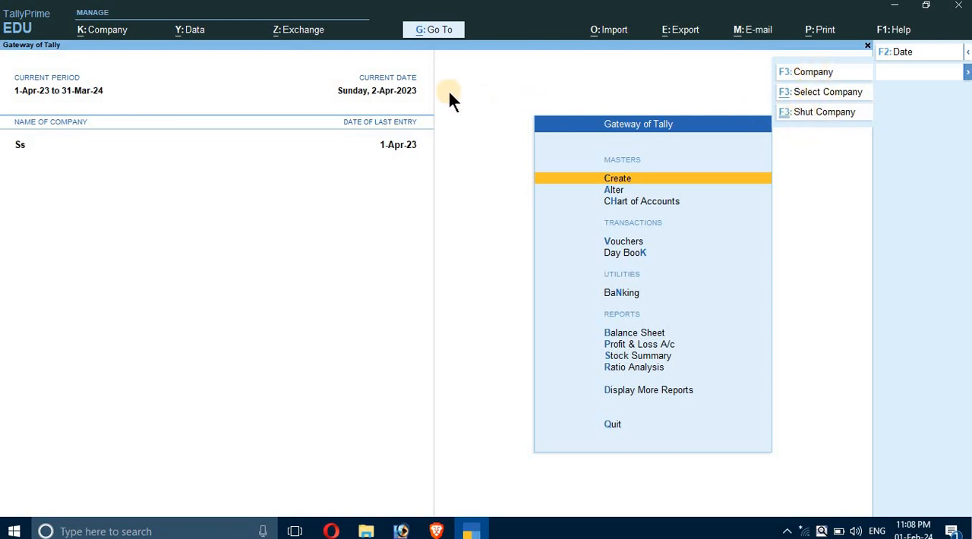
Change the current period to run from 1-4-2024 to 31-3-2025.
click(50, 89)
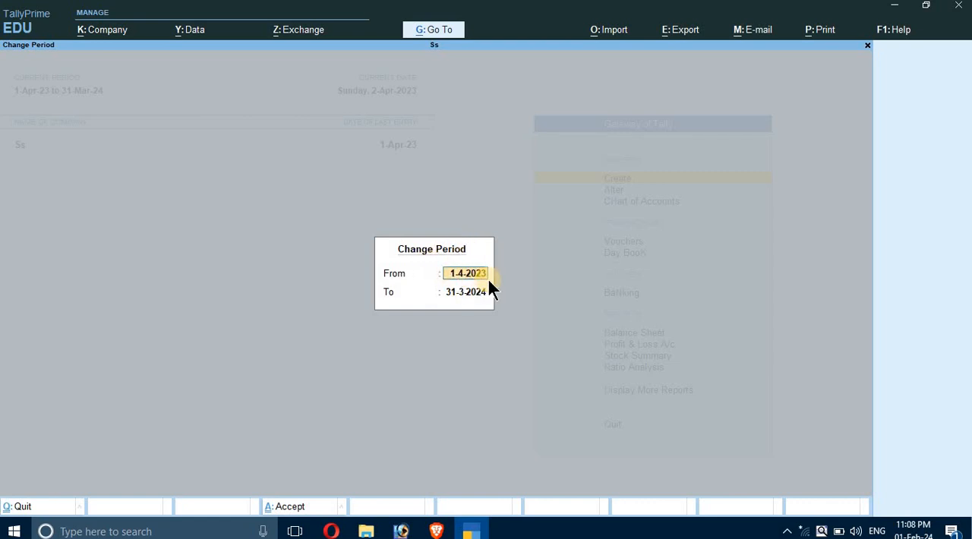
text(1)
key(Return)
text(31)
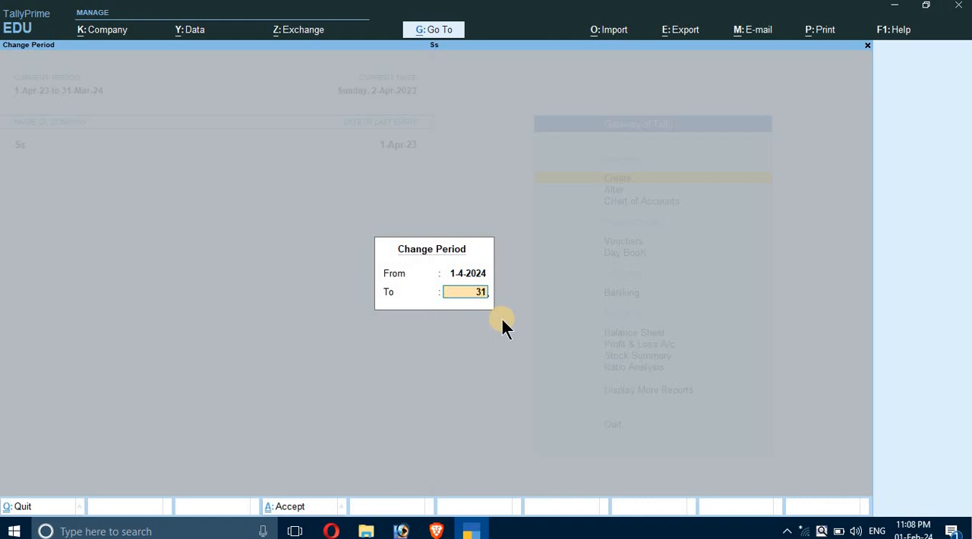
text(-03-25)
key(Return)
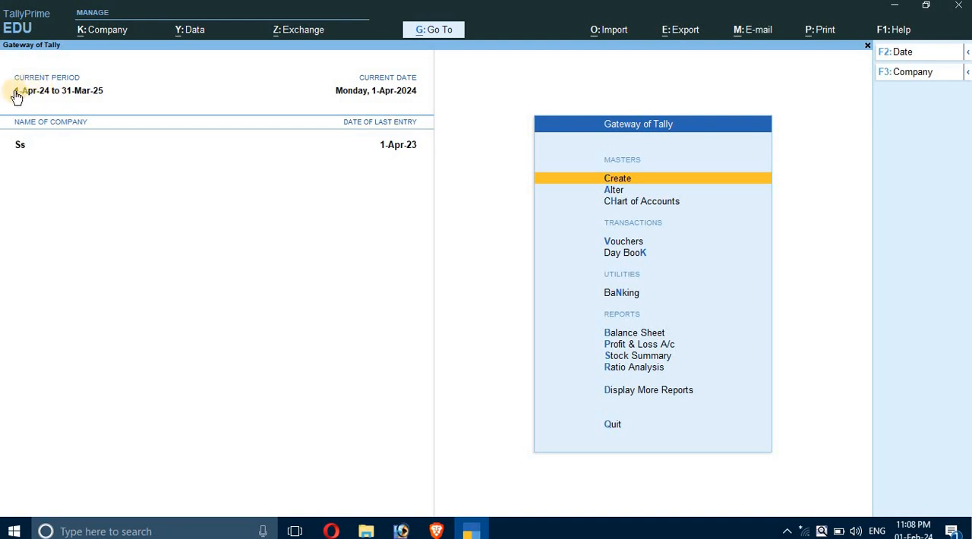
Set the current period to run from 1-4-2023 to 31-3-2024.
click(76, 90)
text(1)
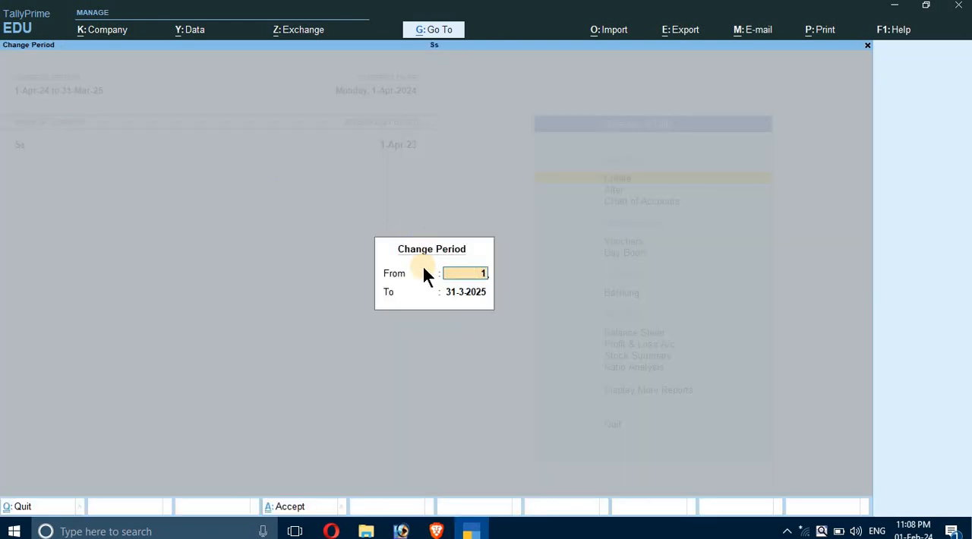
text(-04-23)
key(Return)
text(31-03)
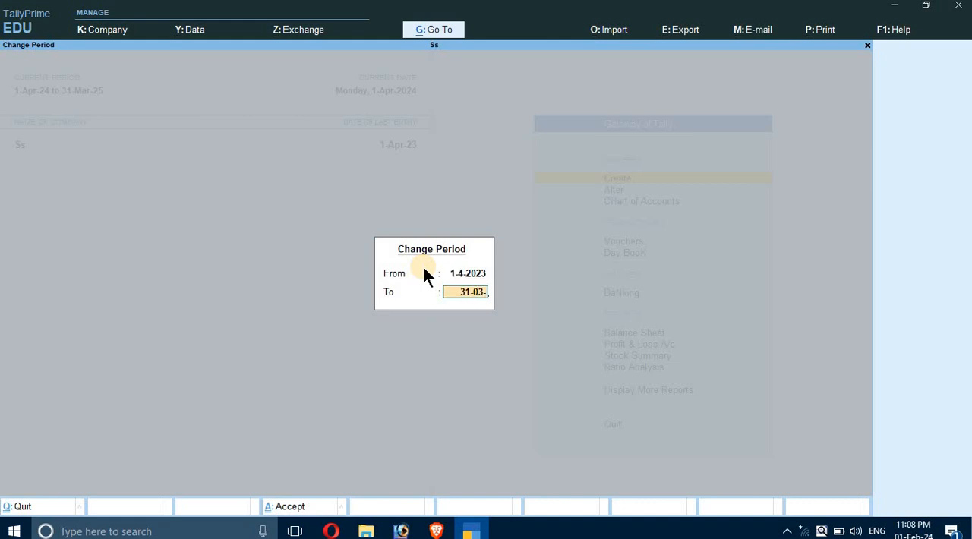
text(-24)
key(Return)
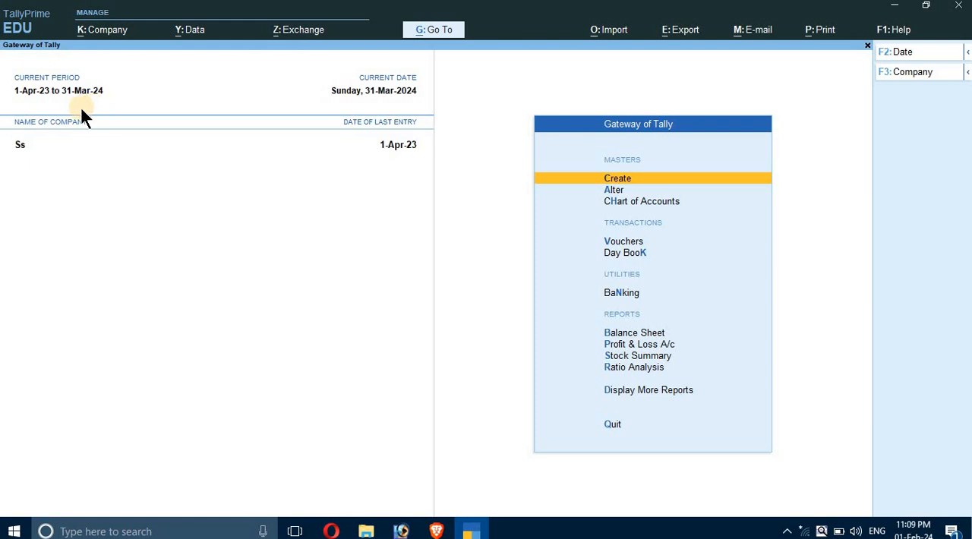
Try to set the current date to 1-4-2024, a day past the end of the current period.
click(389, 93)
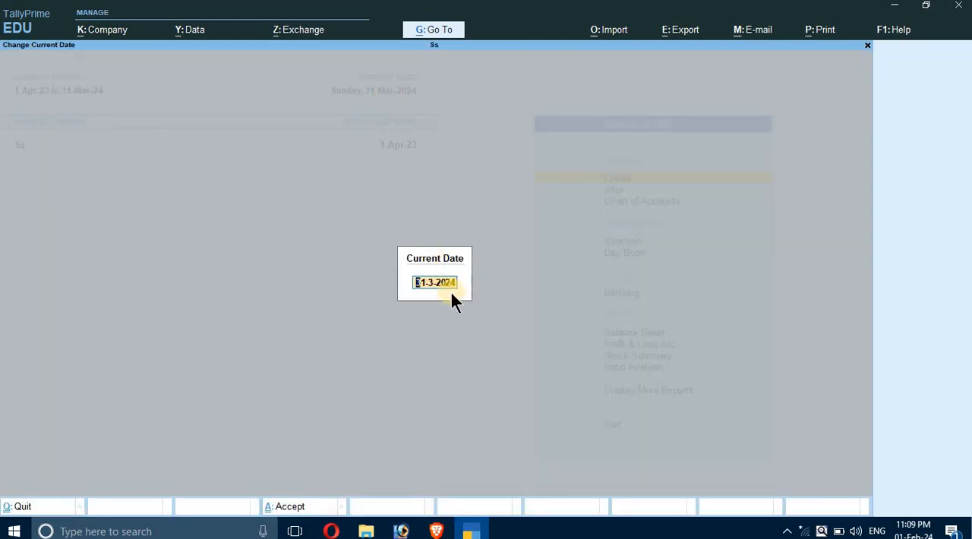
text(1-04-24)
key(Return)
key(BackSpace)
key(Escape)
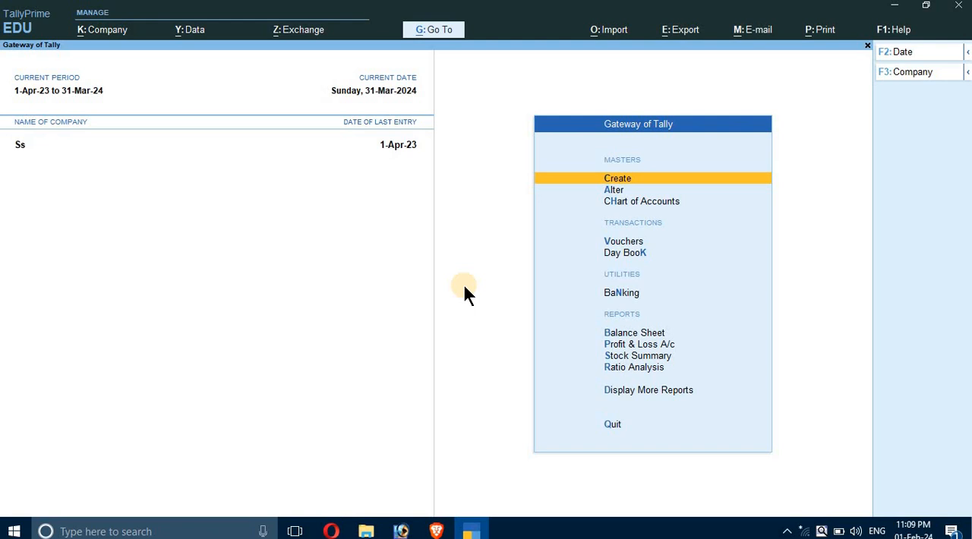
Set the current date to 1-4-2023, the first day of the current period.
click(394, 89)
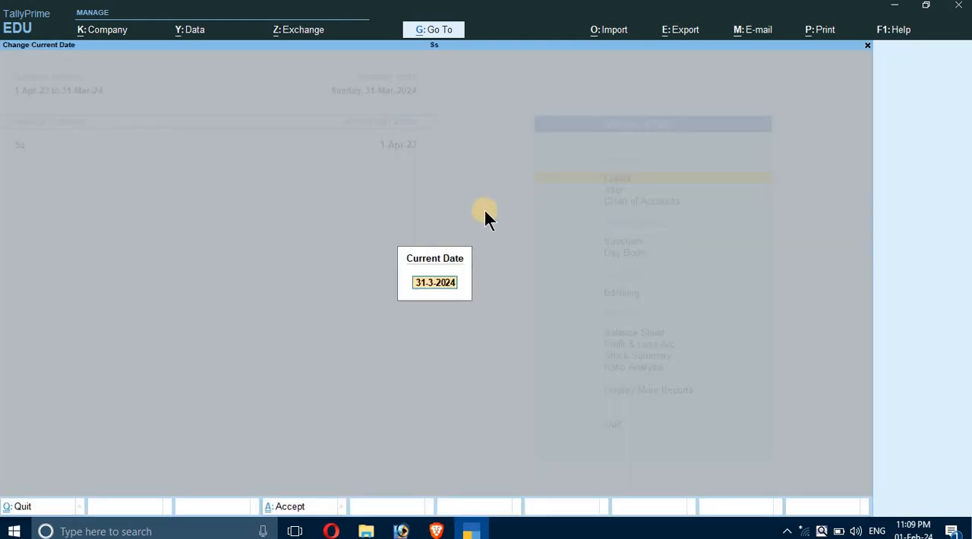
text(1-04)
text(-23)
key(Return)
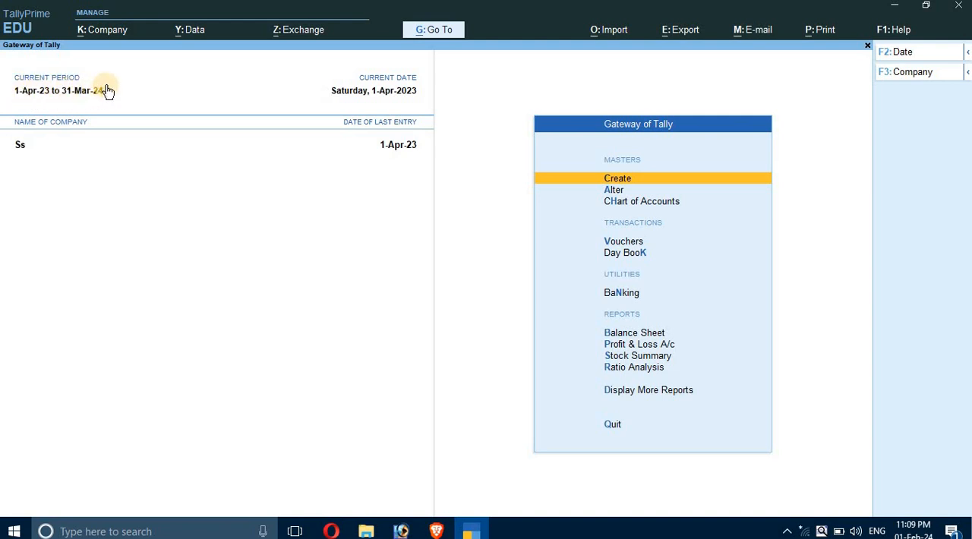
Advance the current date to the suggested 2-4-2023.
click(399, 92)
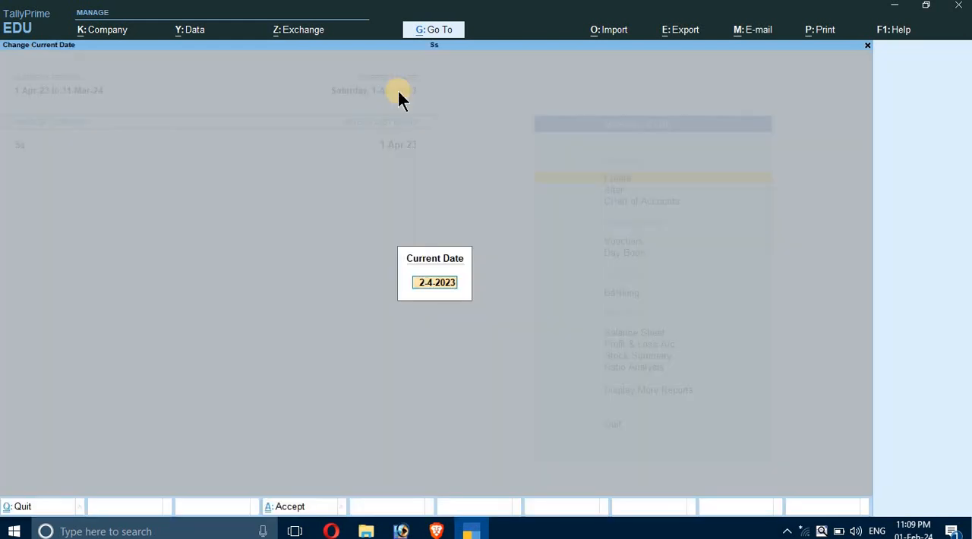
key(Return)
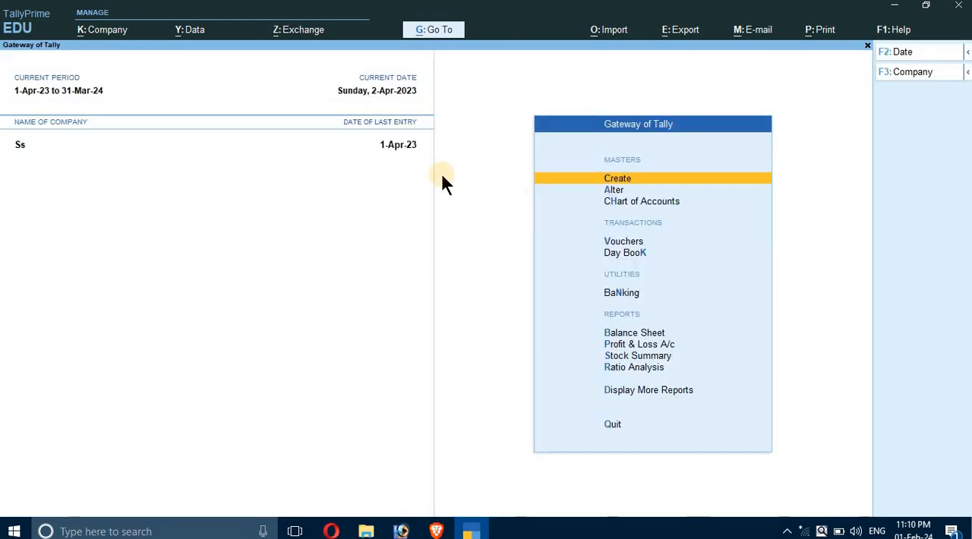
key(Up)
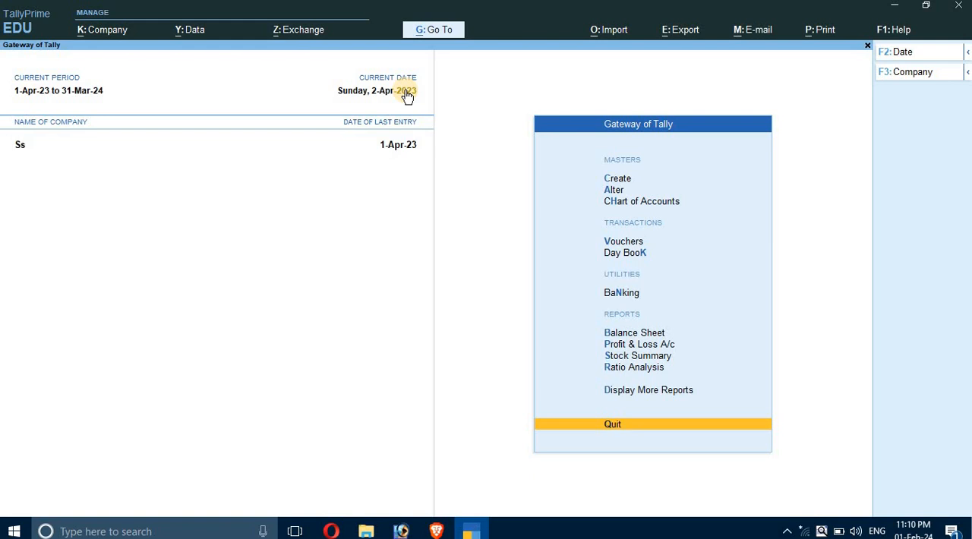
Open a blank company creation form from the list of companies.
key(F3)
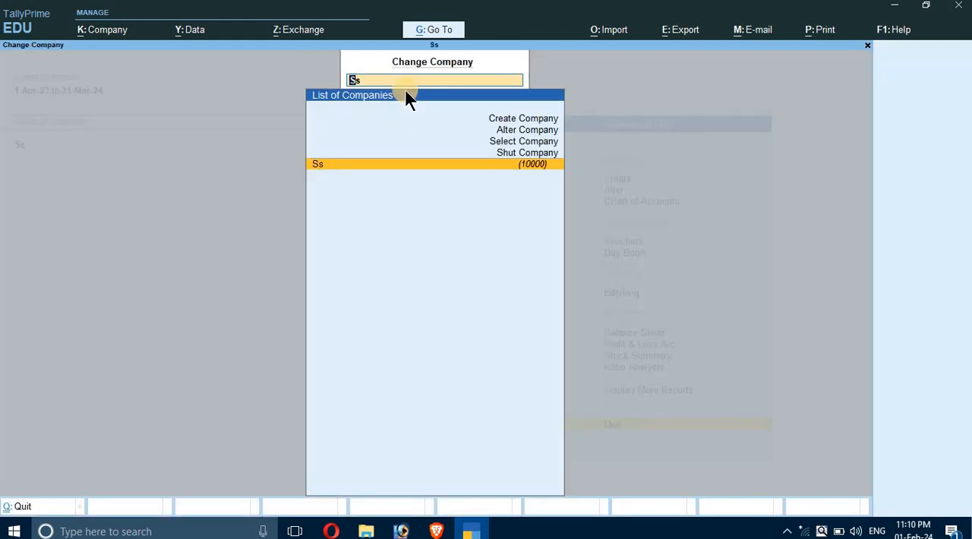
key(Up)
key(Up)
key(Up)
key(Up)
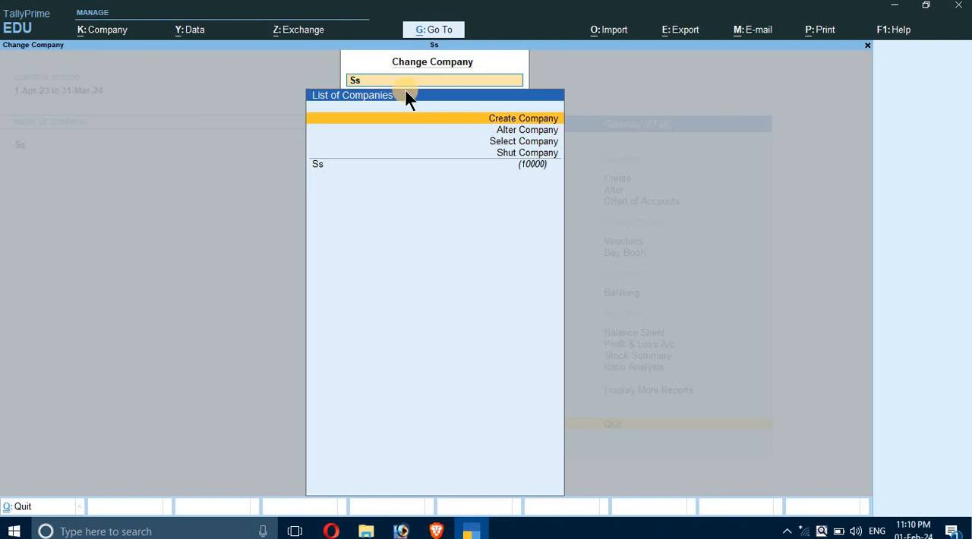
key(Return)
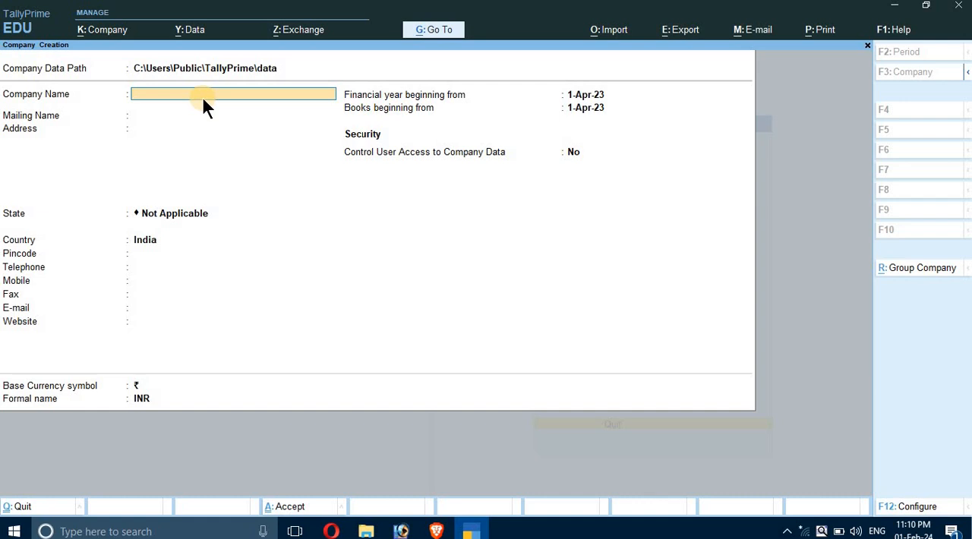
Name the new company Sanjay Enterprises and keep the same text as its mailing name.
key(Return)
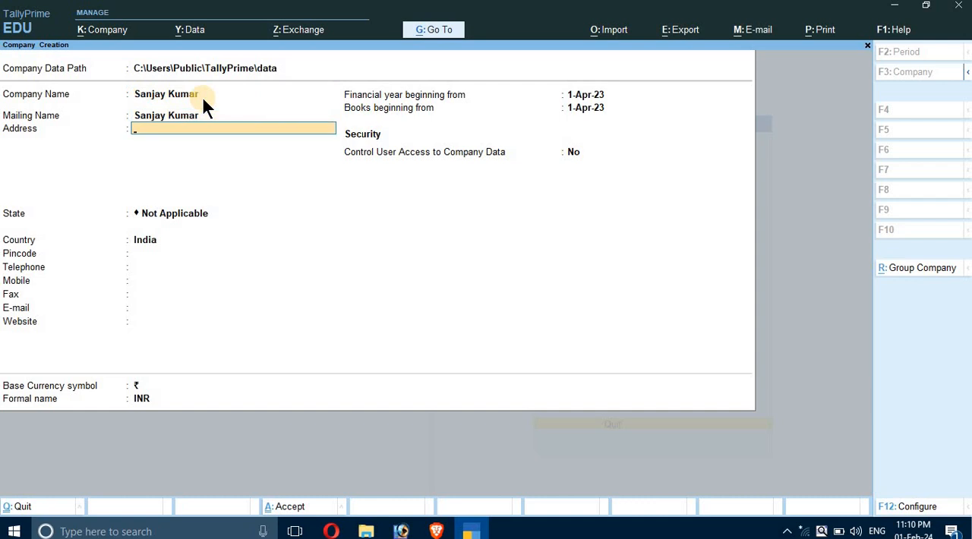
key(Up)
key(Up)
text(S)
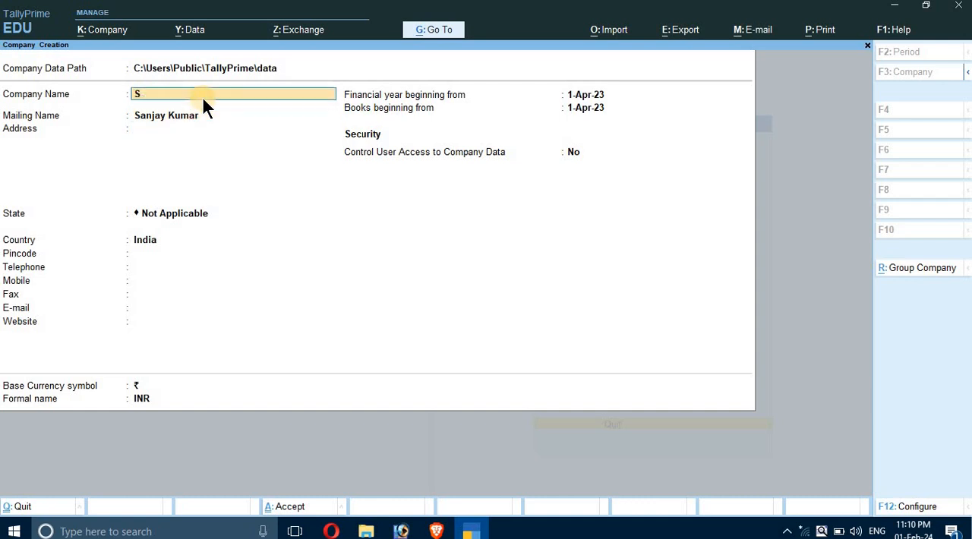
text(anjay)
text(Enterprises)
key(Return)
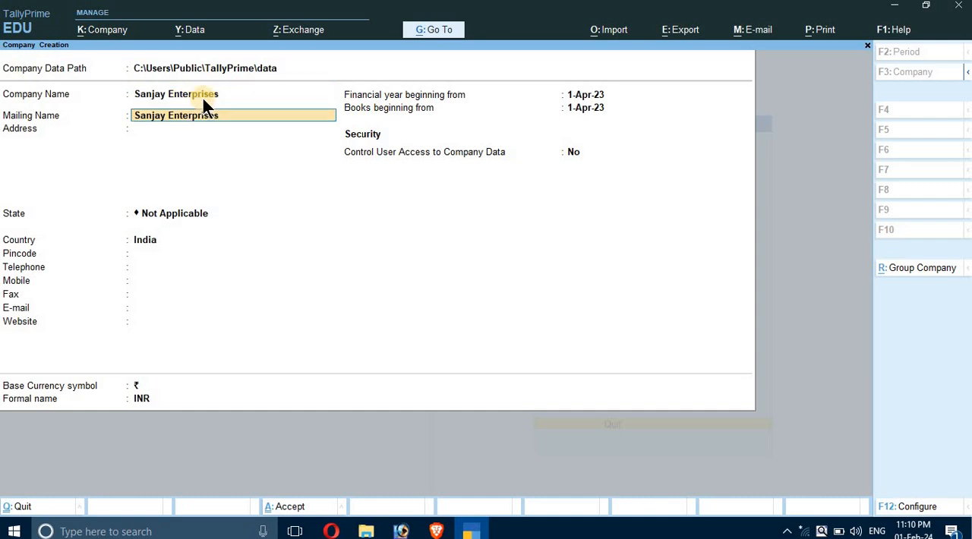
key(Return)
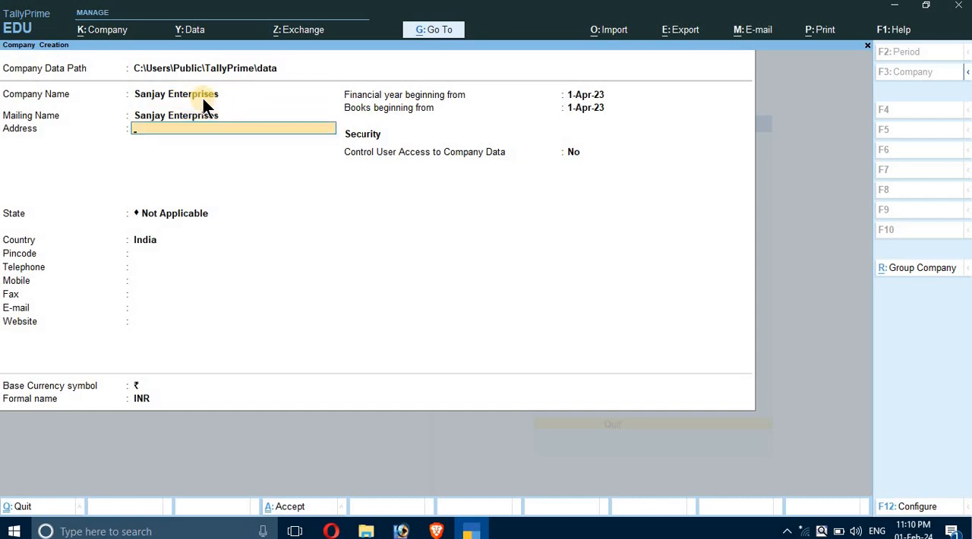
Enter the company's address on a single line and set its state to Bihar.
text(Ssm)
key(Return)
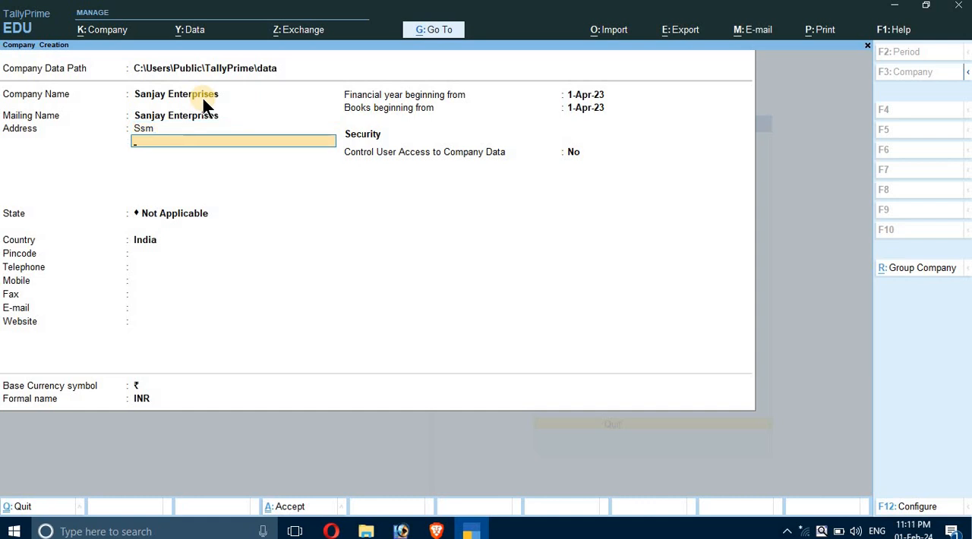
key(BackSpace)
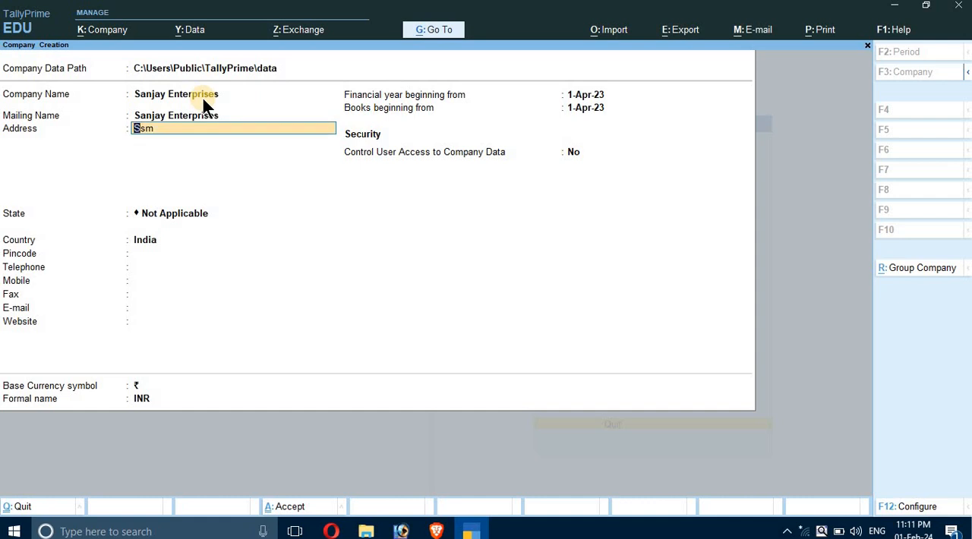
key(Return)
key(Return)
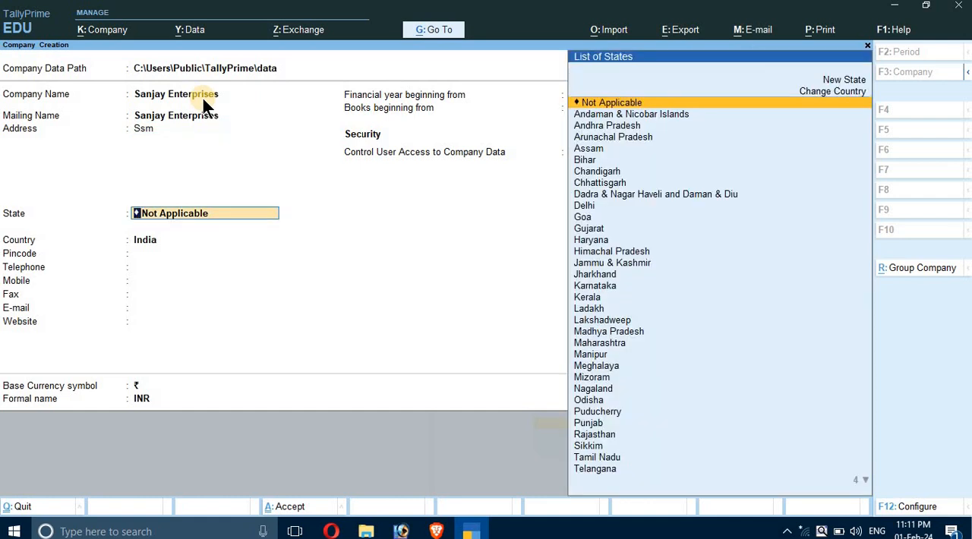
text(Bi)
key(Return)
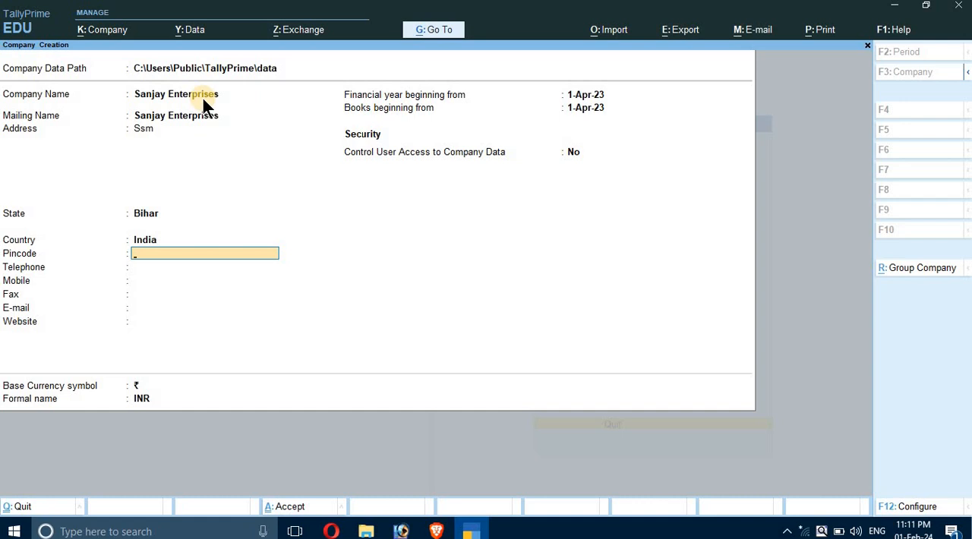
Enter the company's pincode and mobile number, leaving the telephone field blank.
text(821115)
key(Return)
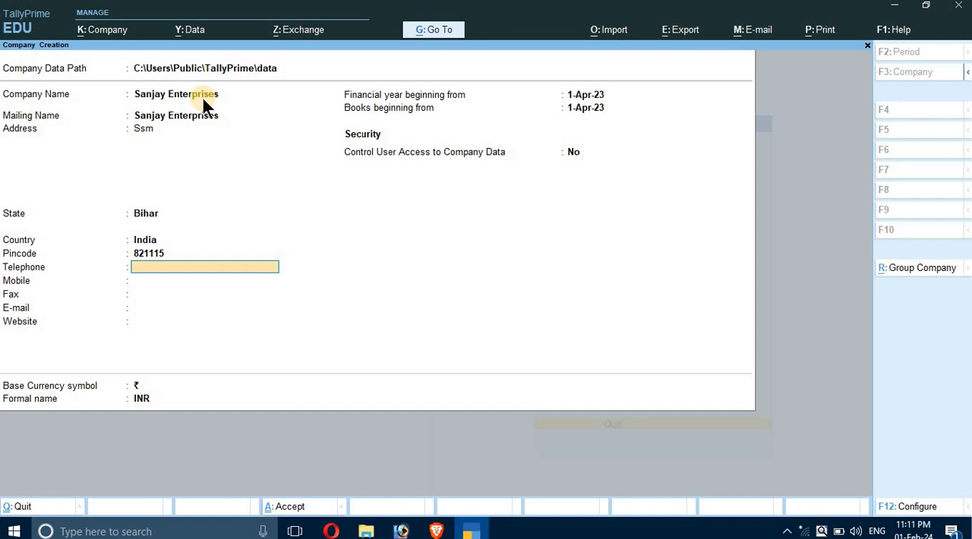
key(Return)
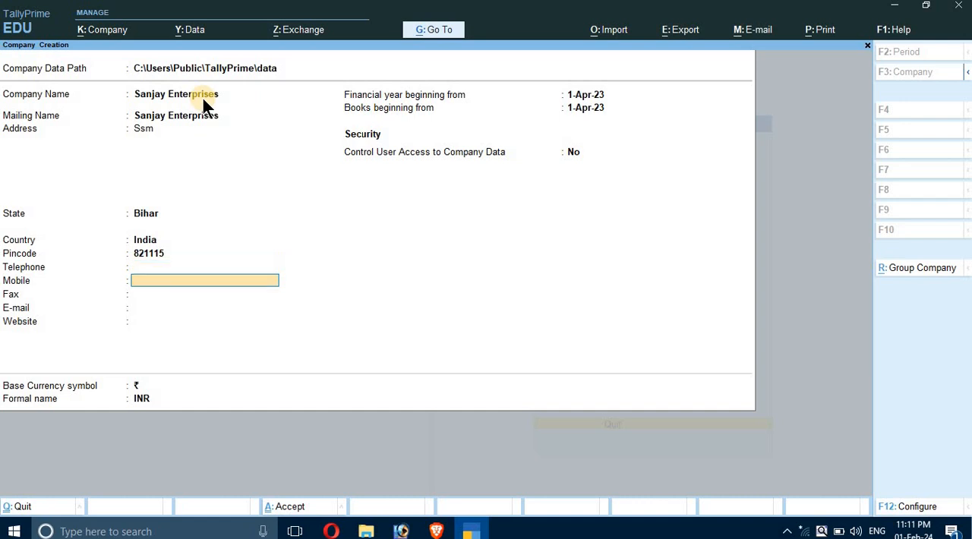
key(Return)
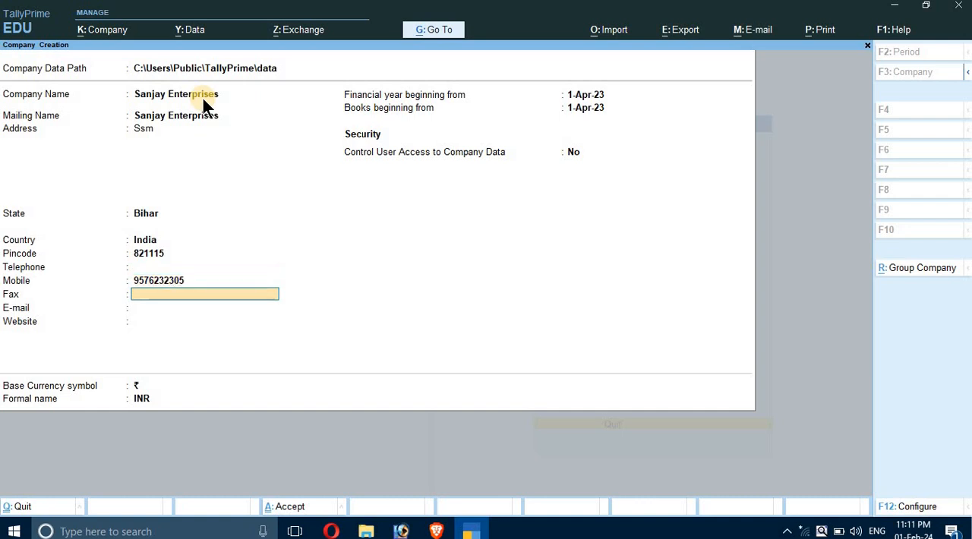
Leave the fax field blank and fill in the company's e-mail address.
key(Return)
key(Return)
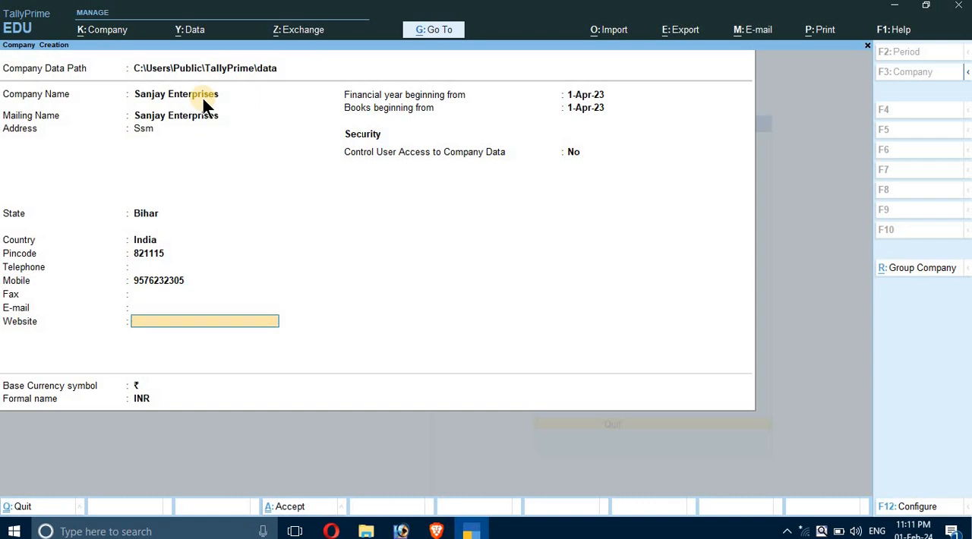
key(BackSpace)
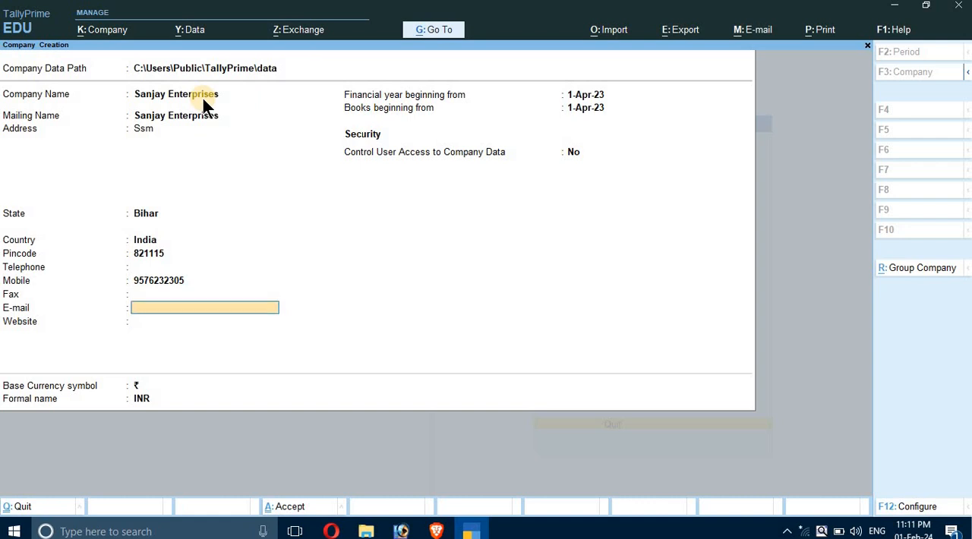
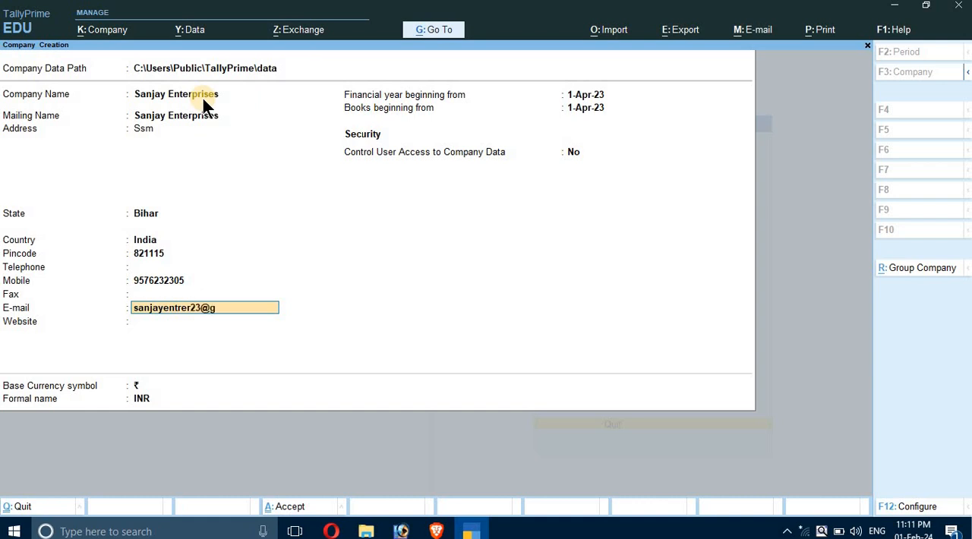
key(Return)
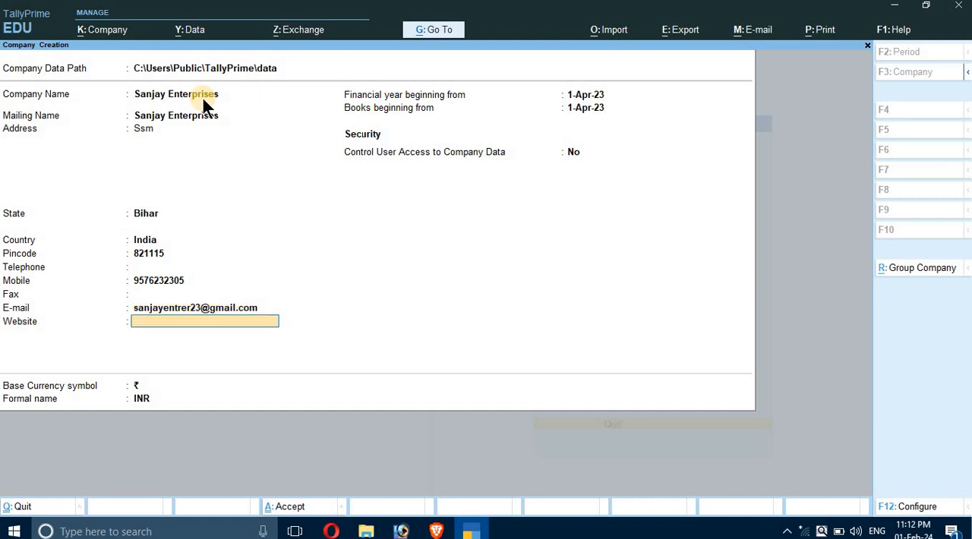
text(www.sanjayenter.com)
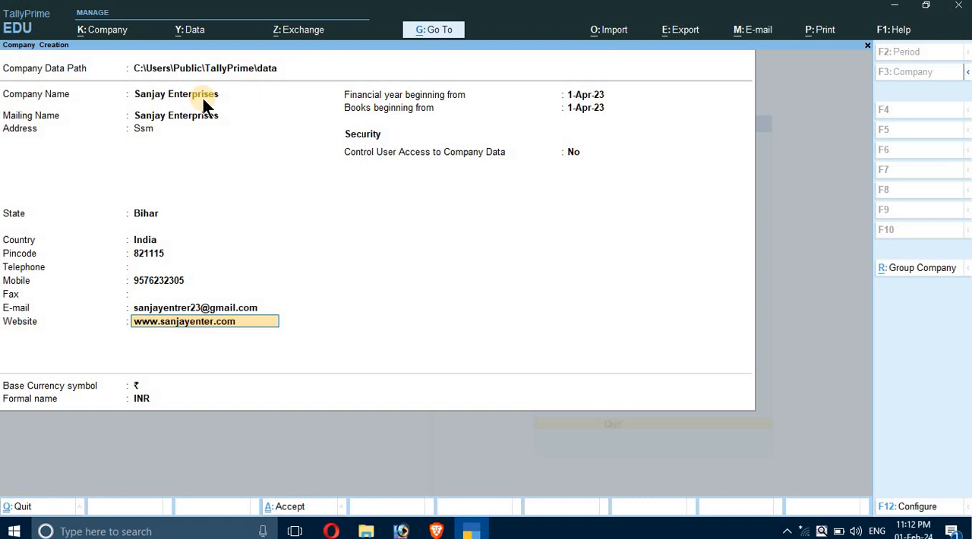
Keep 1-Apr-23 as the financial year and books start, user access control at No, and ₹ INR as base currency.
key(Return)
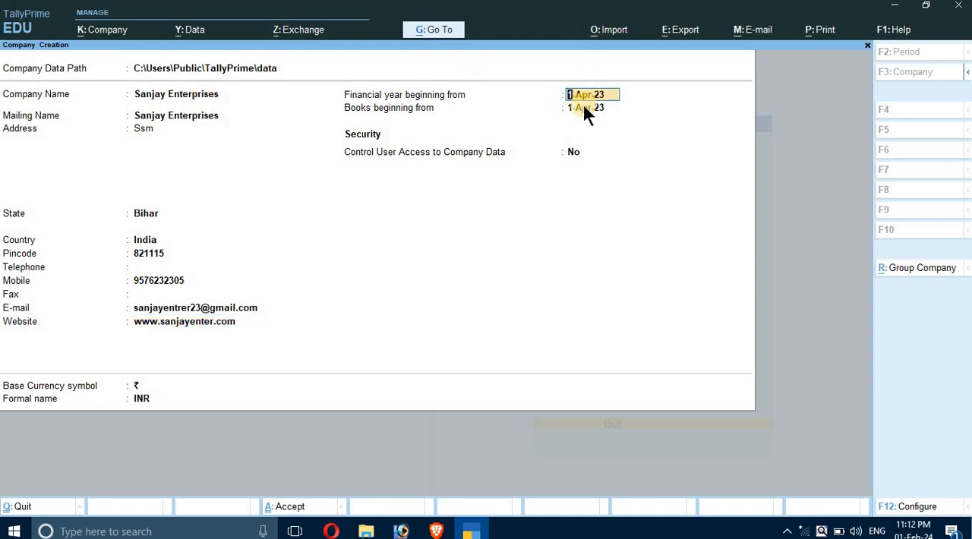
key(Return)
key(Return)
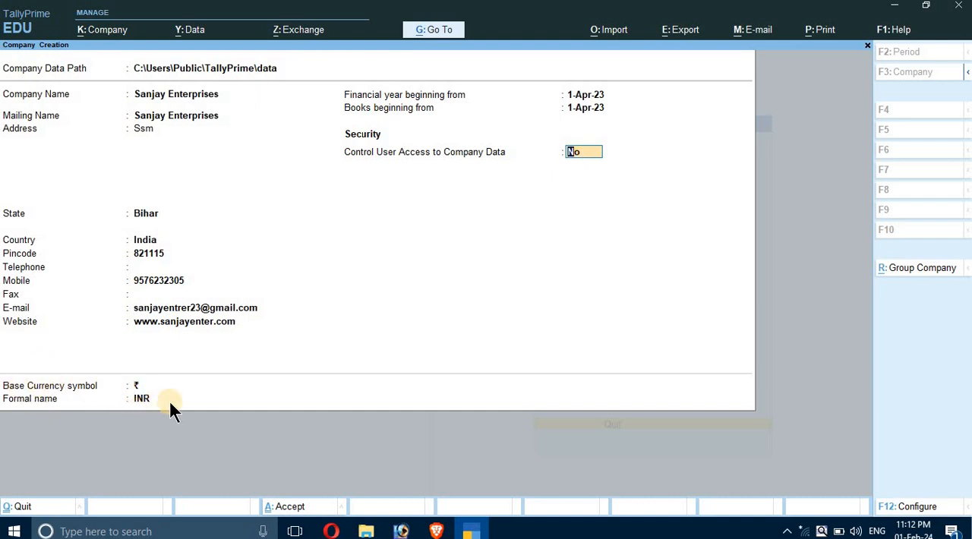
key(Return)
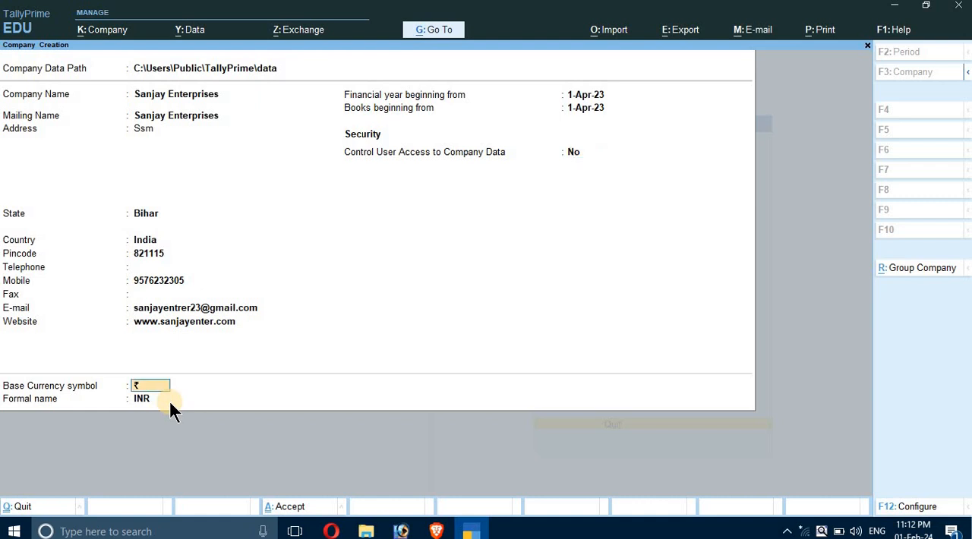
key(Return)
Save the new company and accept its default company features.
key(Return)
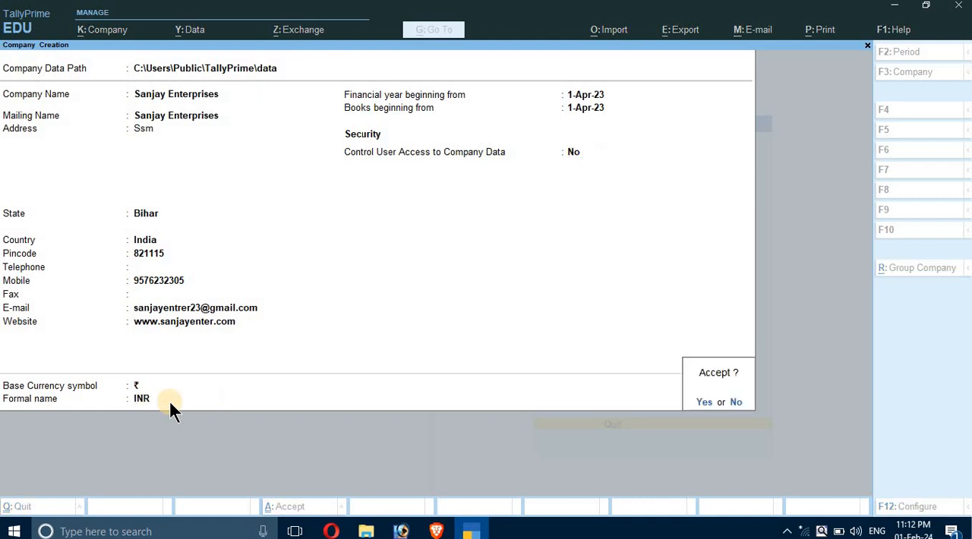
key(Return)
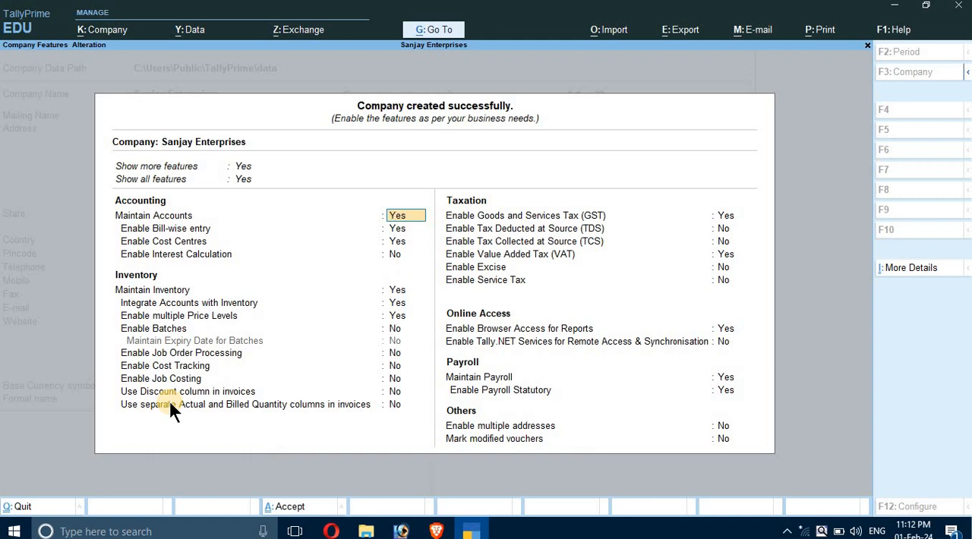
key(Return)
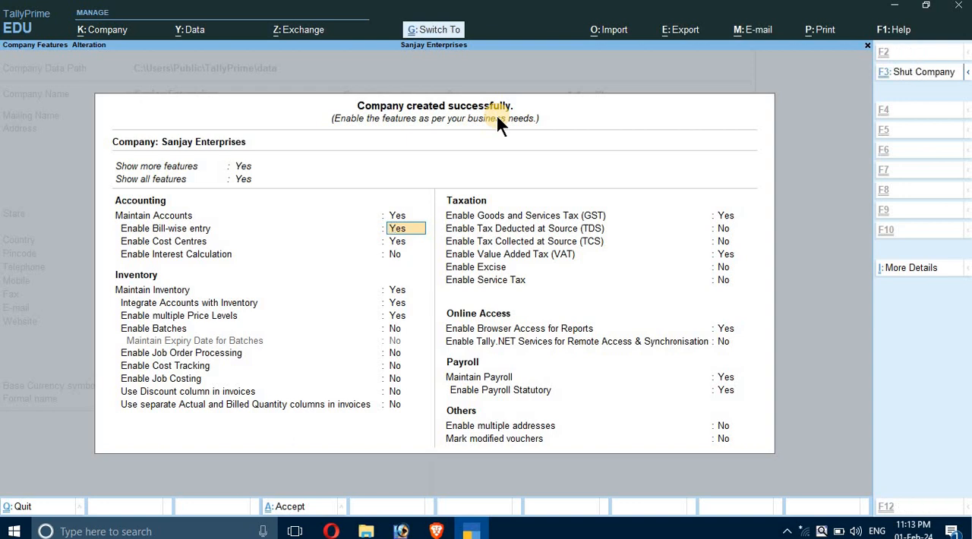
key(ctrl+a)
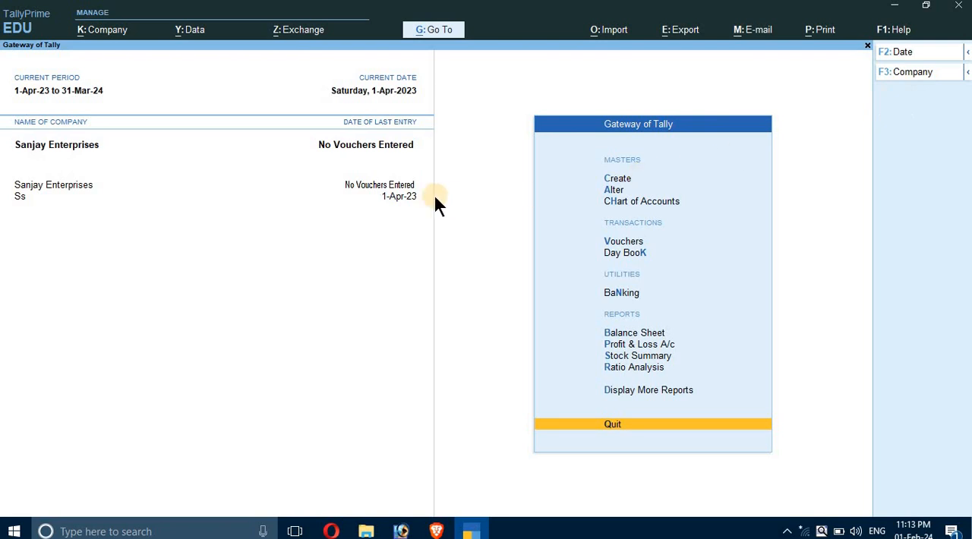
key(alt)
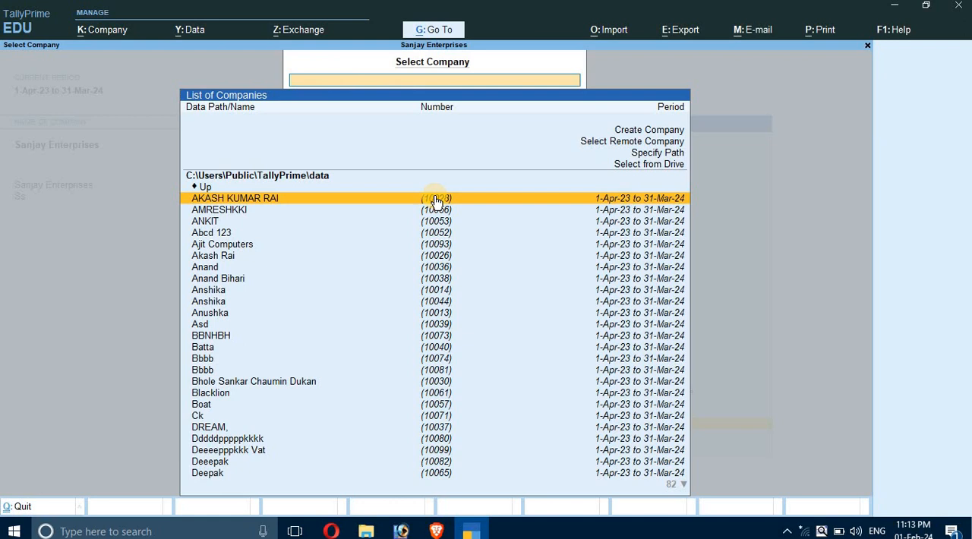
key(Down)
key(Down)
key(Down)
key(Down)
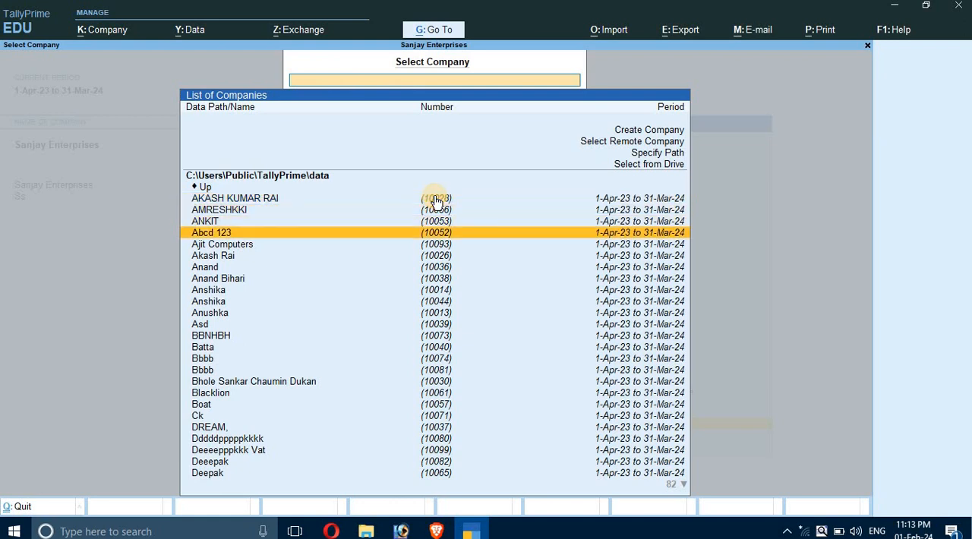
key(Up)
key(Up)
key(Up)
key(Up)
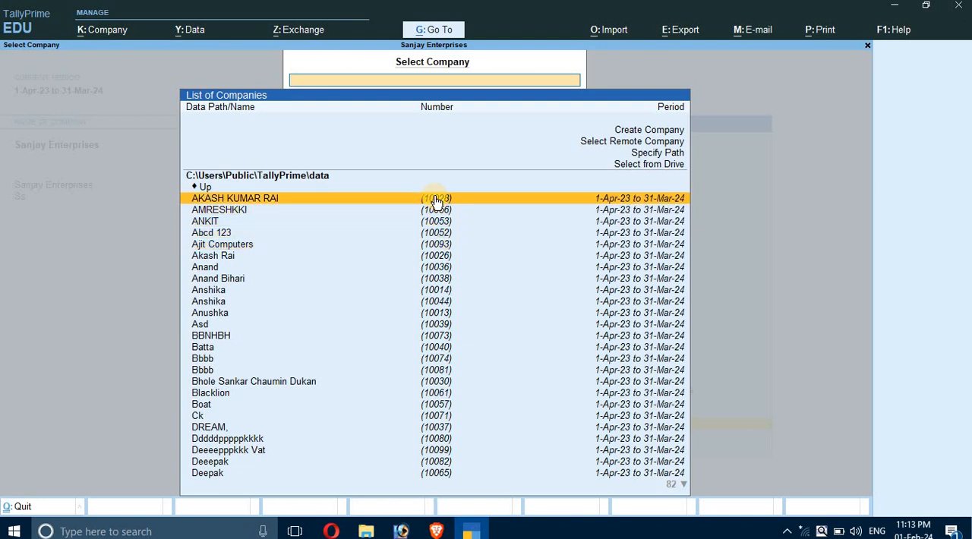
key(Escape)
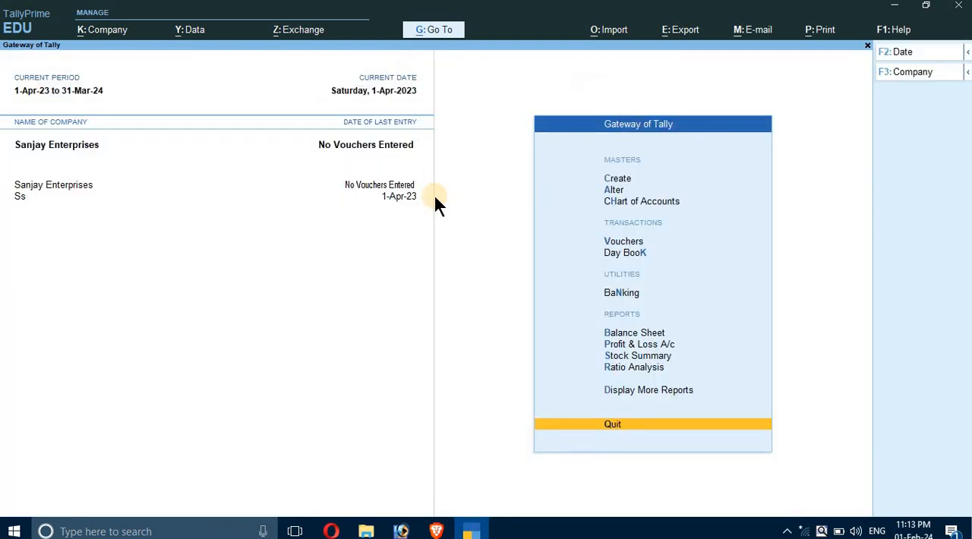
Open the company Sanjay Enterprises for alteration.
key(F3)
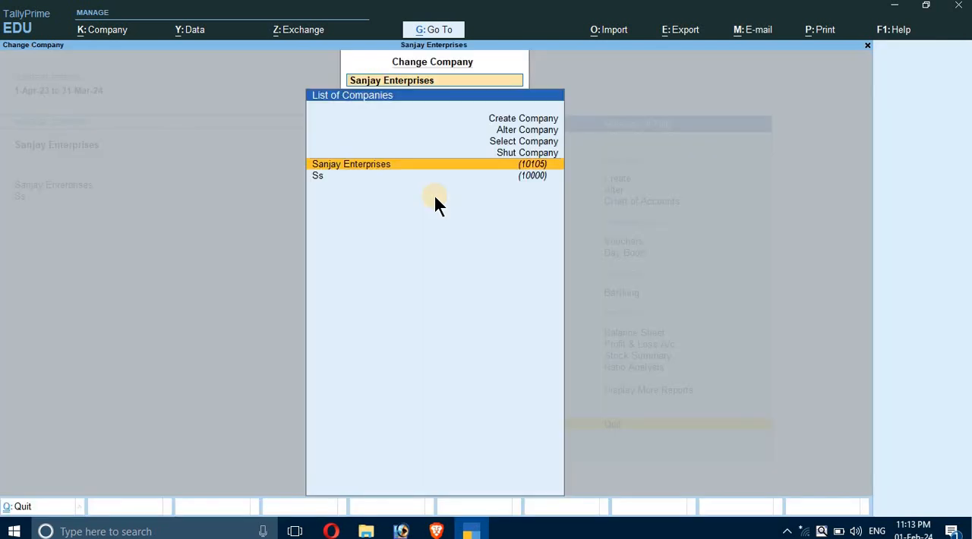
key(Up)
key(Up)
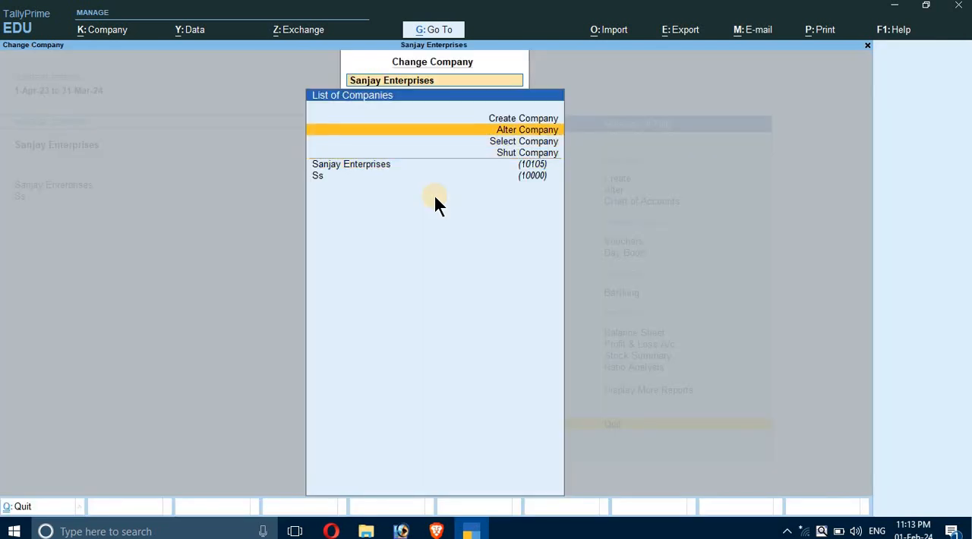
key(Return)
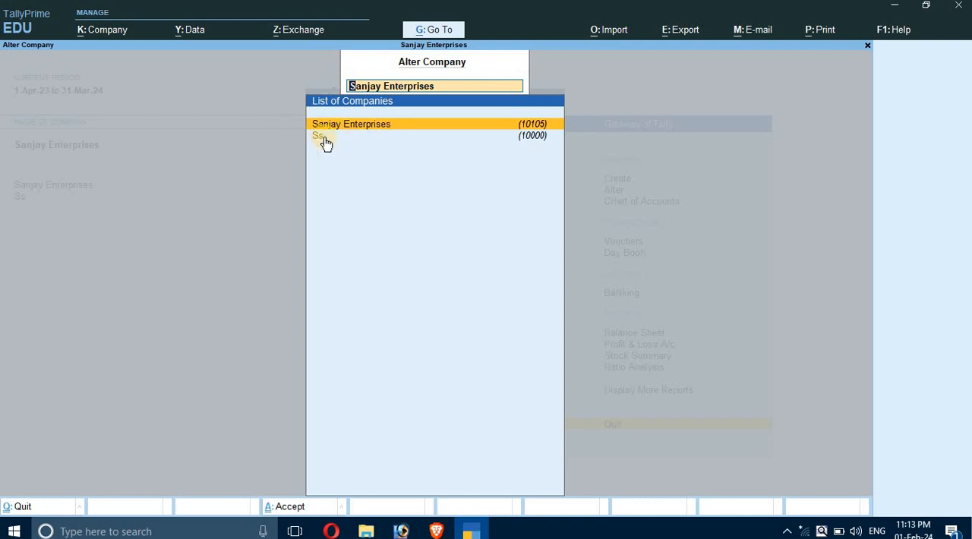
key(Return)
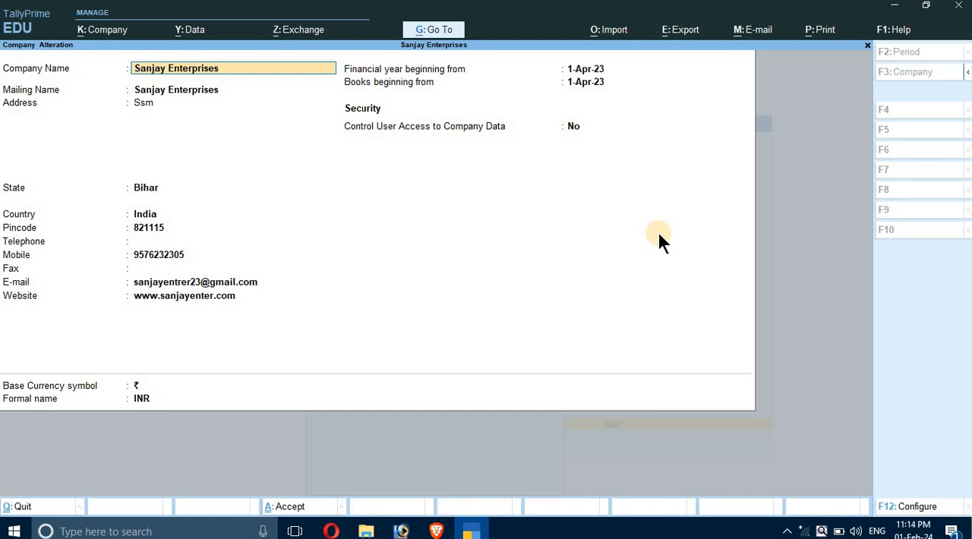
Replace the address of Sanjay Enterprises with its full postal address on one line and save the alteration.
key(Return)
key(Return)
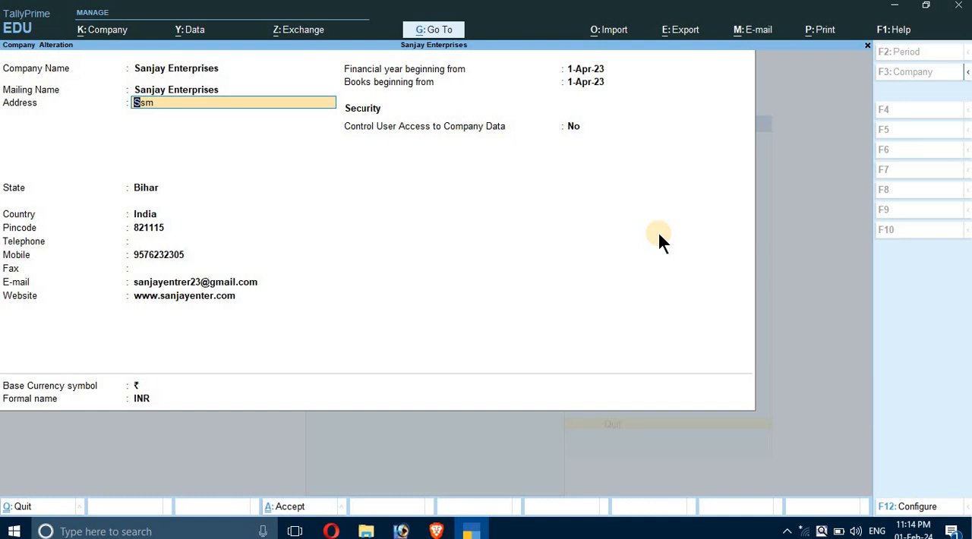
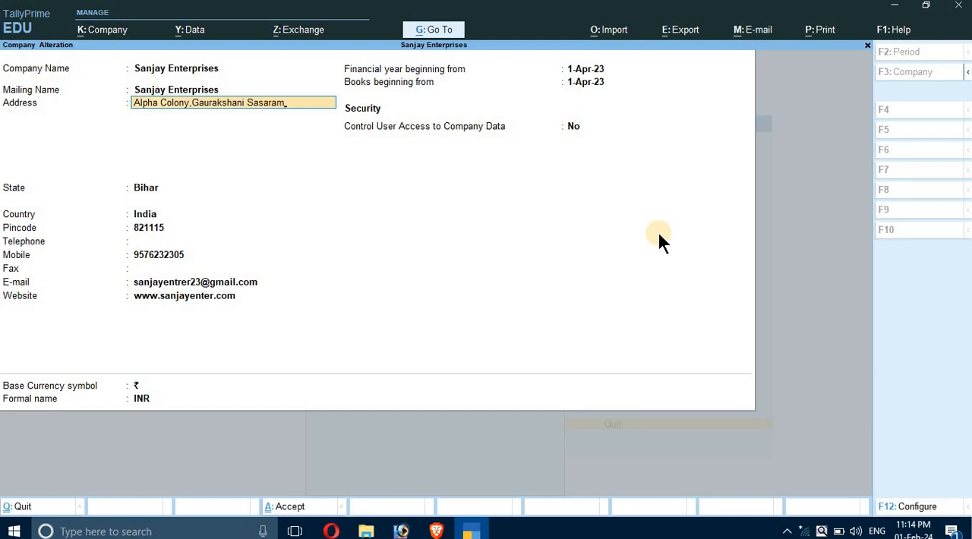
key(Return)
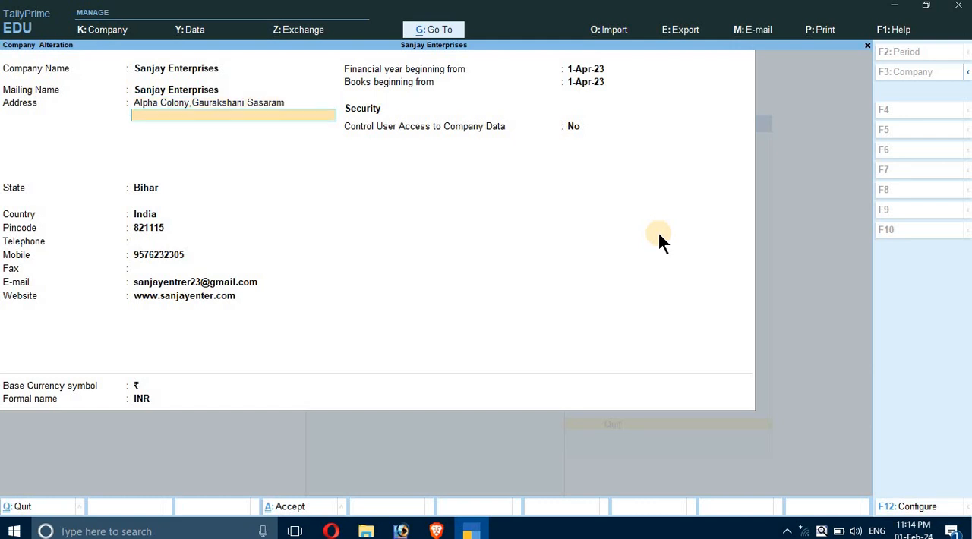
key(Return)
key(ctrl+a)
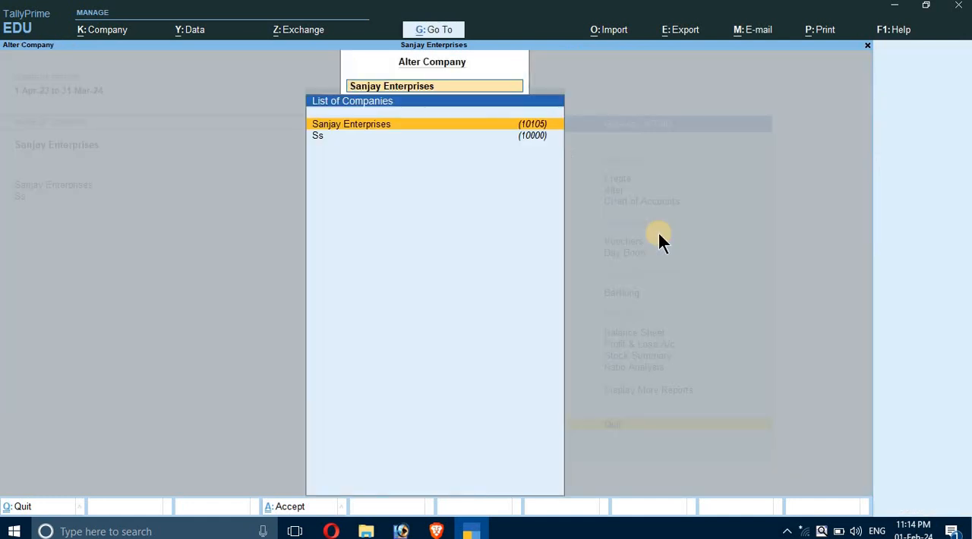
Reopen Sanjay Enterprises to check its saved address and leave without making changes.
key(Return)
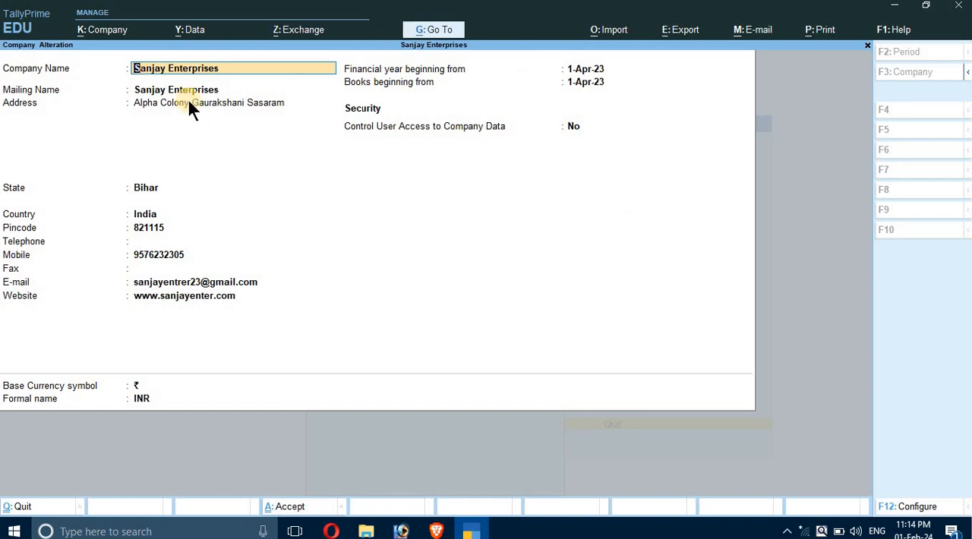
key(BackSpace)
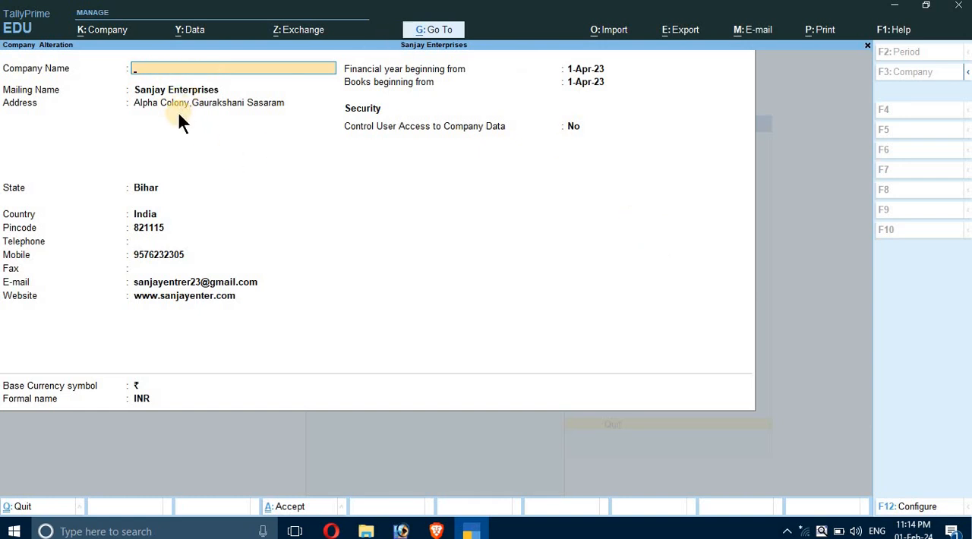
key(Escape)
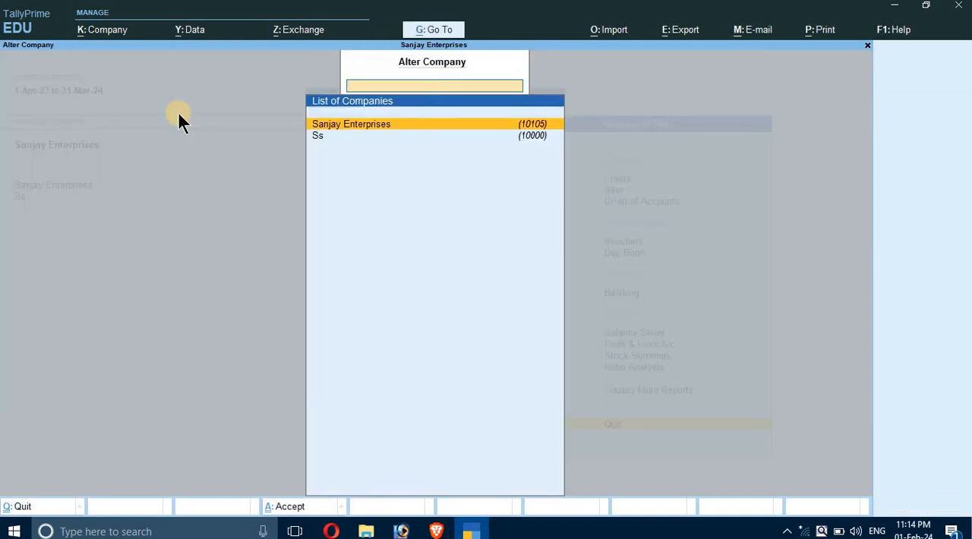
key(Escape)
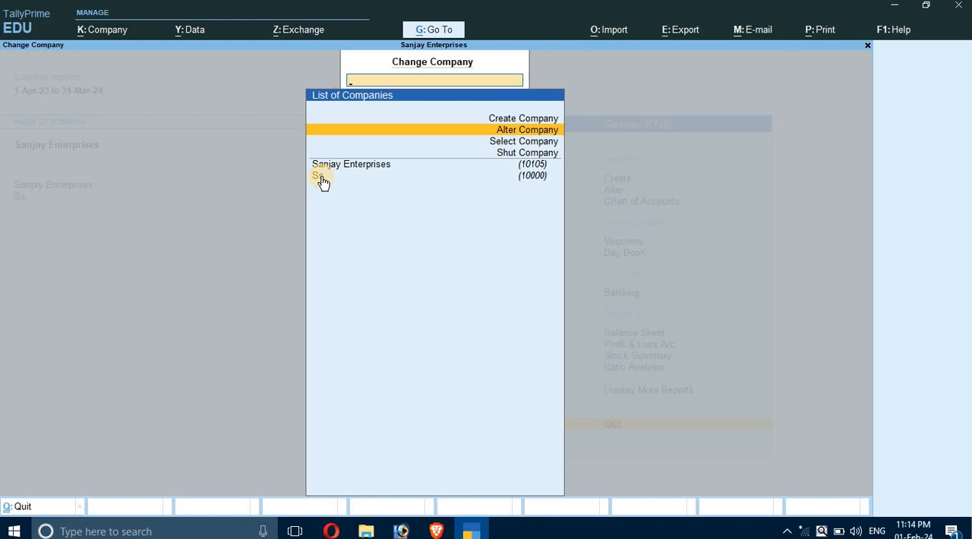
Open Sanjay Enterprises for alteration again from the company list.
key(Down)
key(Down)
key(Down)
key(Down)
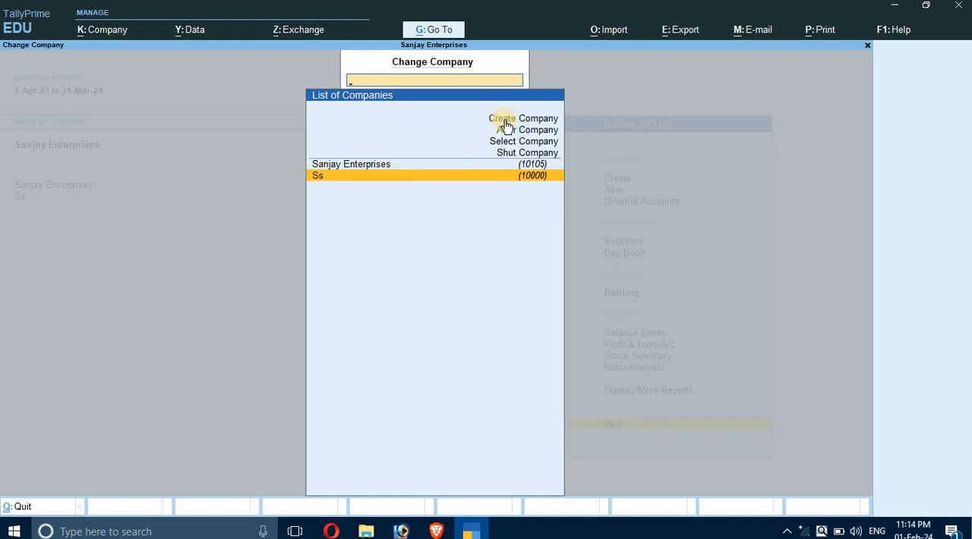
click(333, 167)
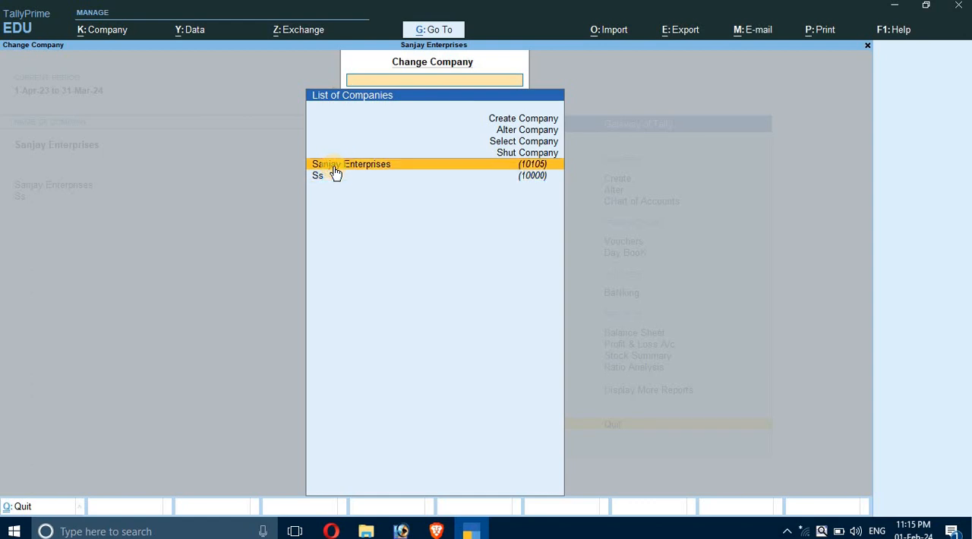
click(527, 130)
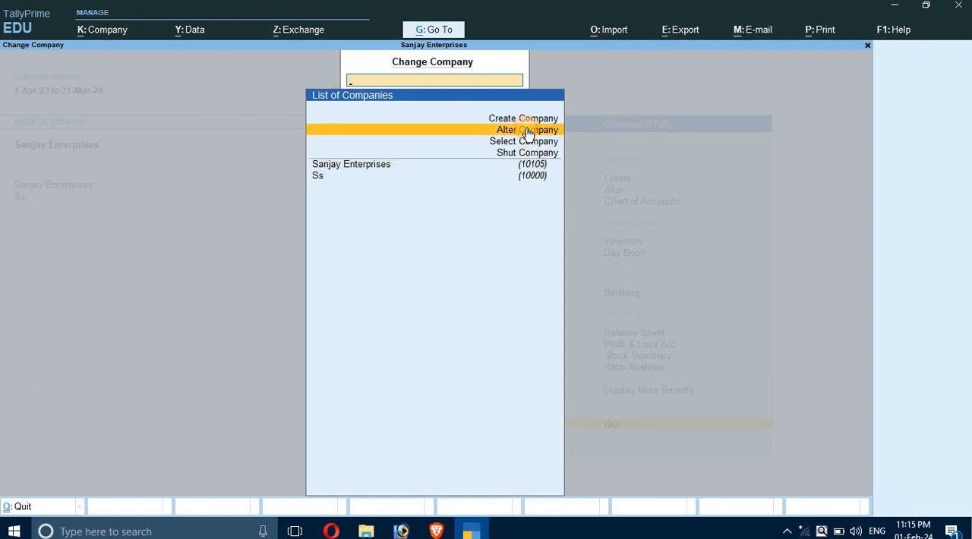
click(527, 133)
click(459, 124)
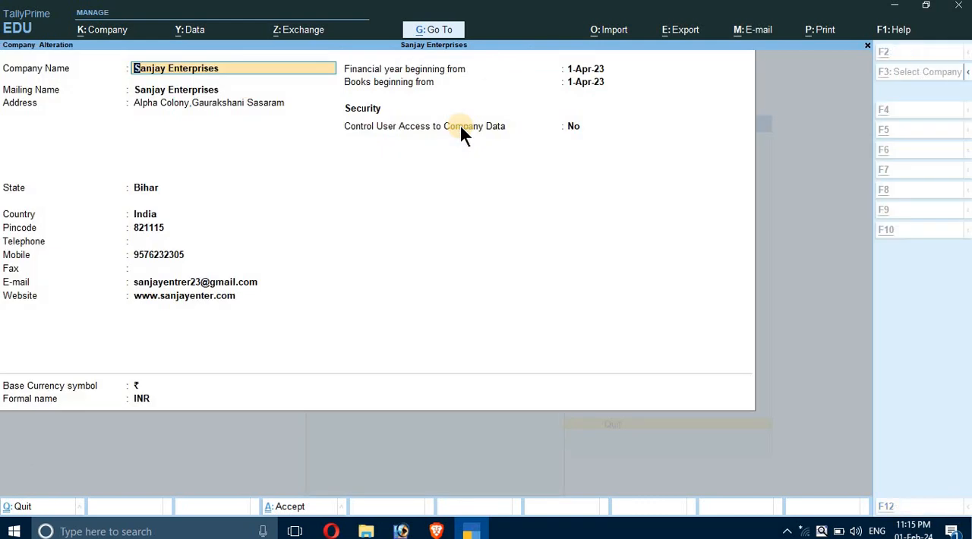
Request deletion of Sanjay Enterprises, decline it, and return to the Gateway of Tally.
key(alt+d)
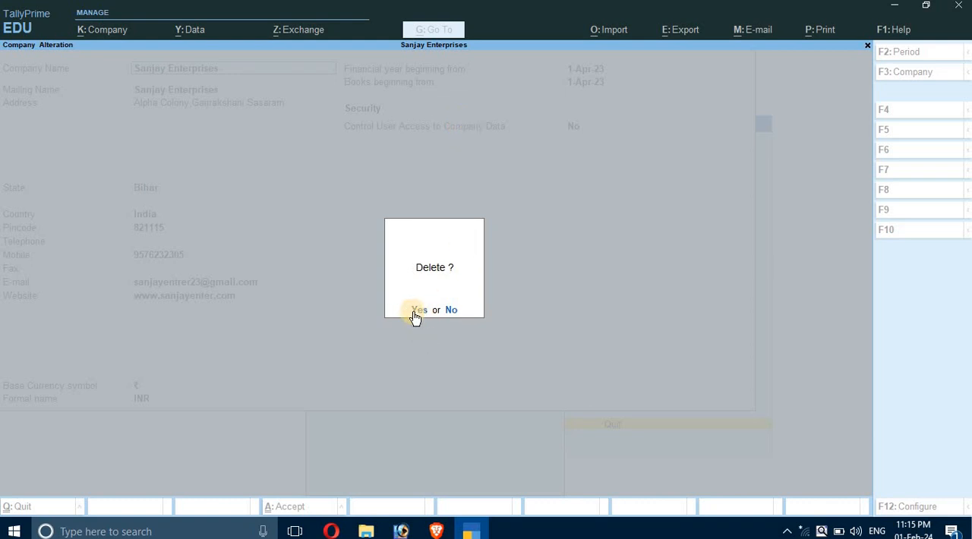
click(454, 312)
key(Escape)
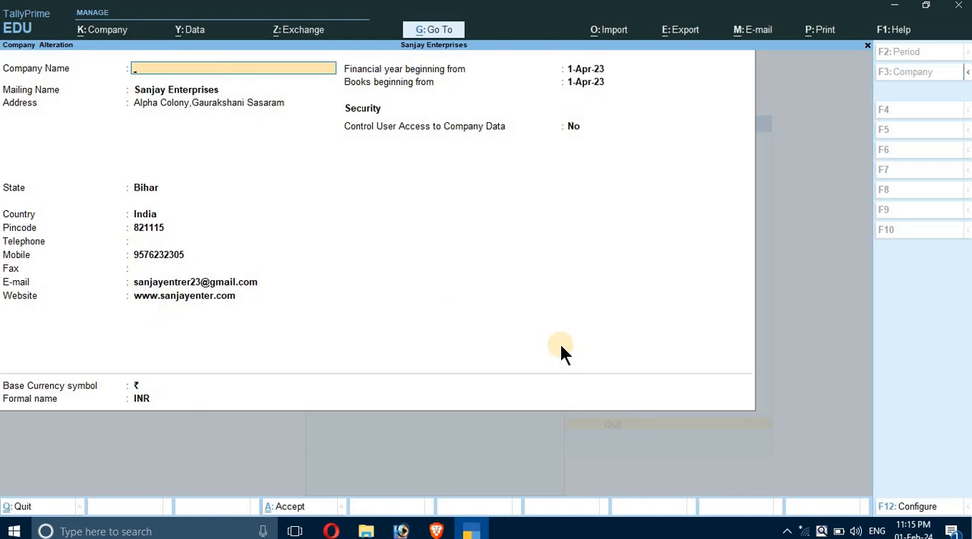
key(Escape)
key(Escape)
key(Escape)
key(Escape)
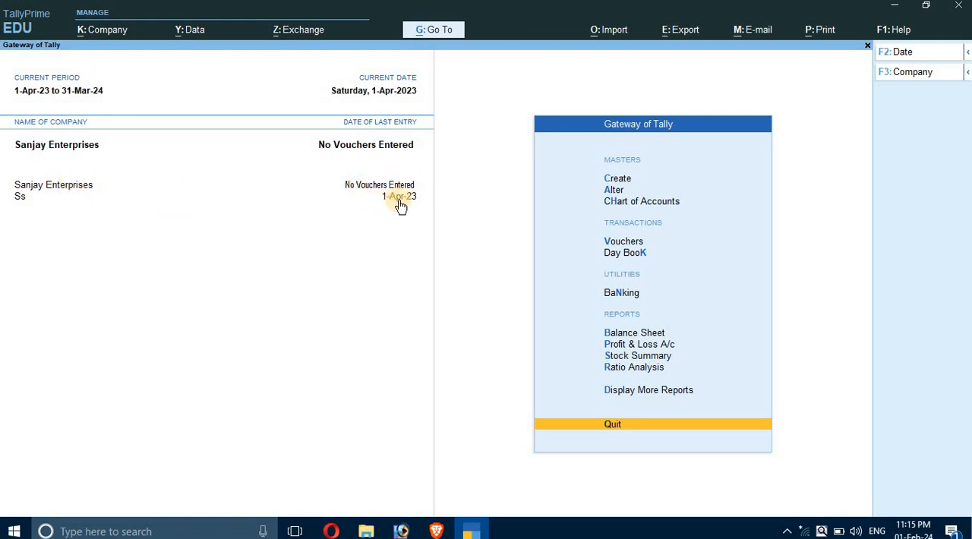
Open the company Ss for alteration from the company list and delete it, confirming the deletion.
click(29, 200)
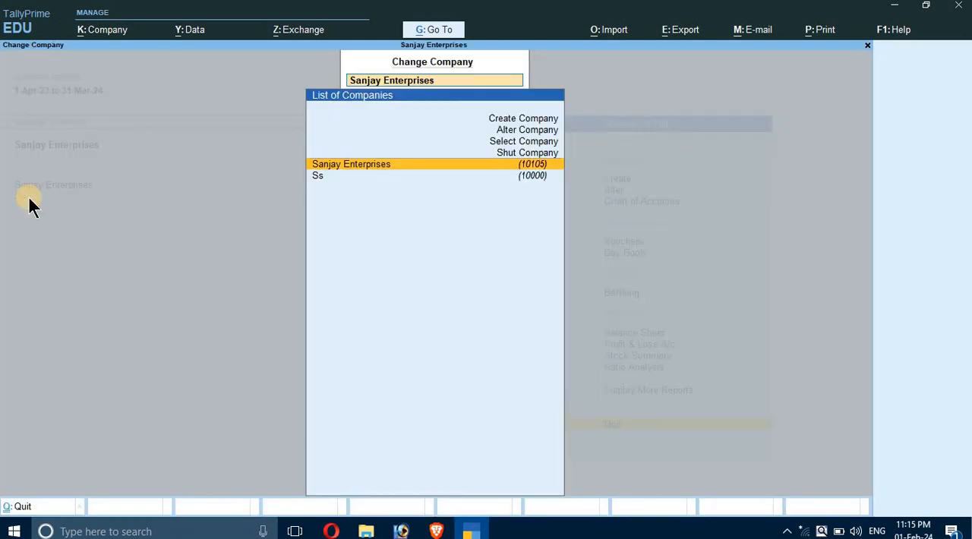
key(Up)
key(Up)
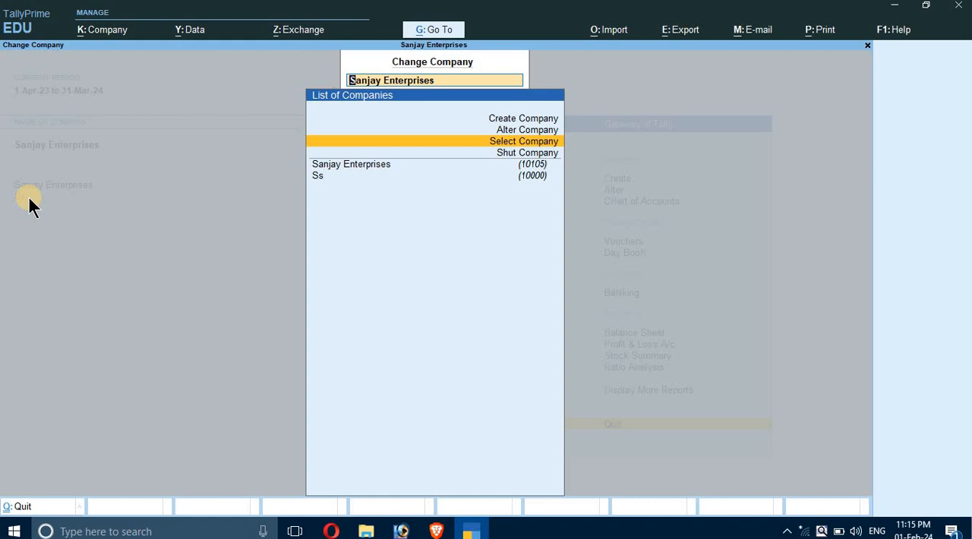
key(Up)
key(Return)
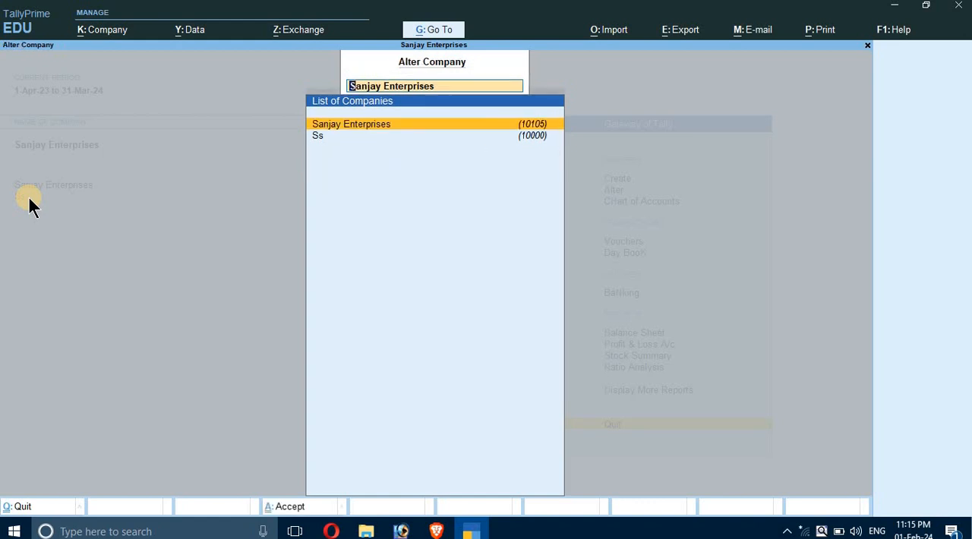
key(Down)
key(Return)
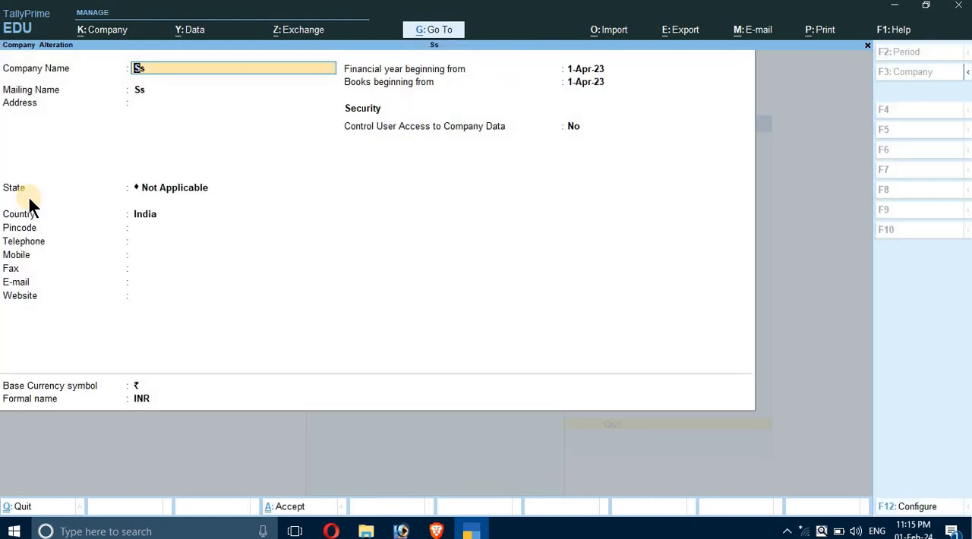
key(alt+d)
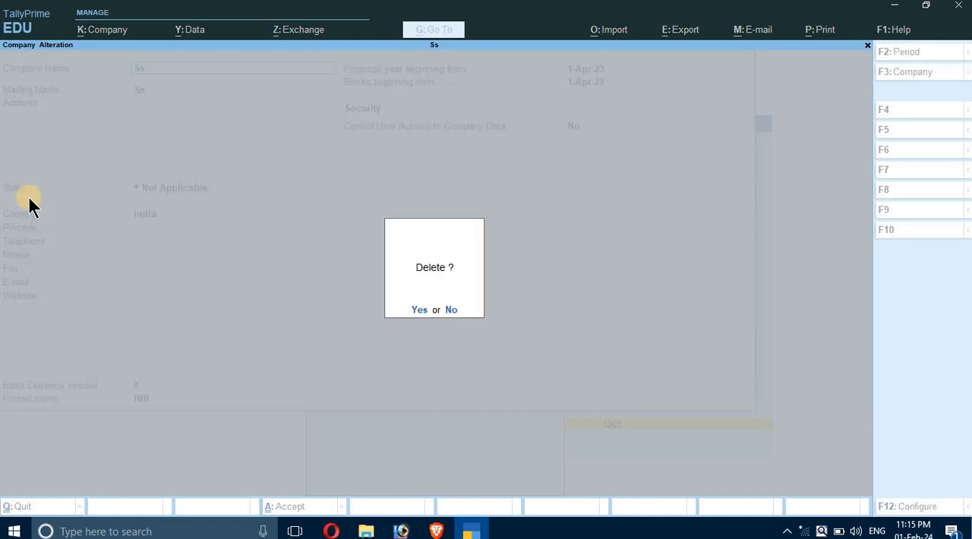
key(Return)
key(Return)
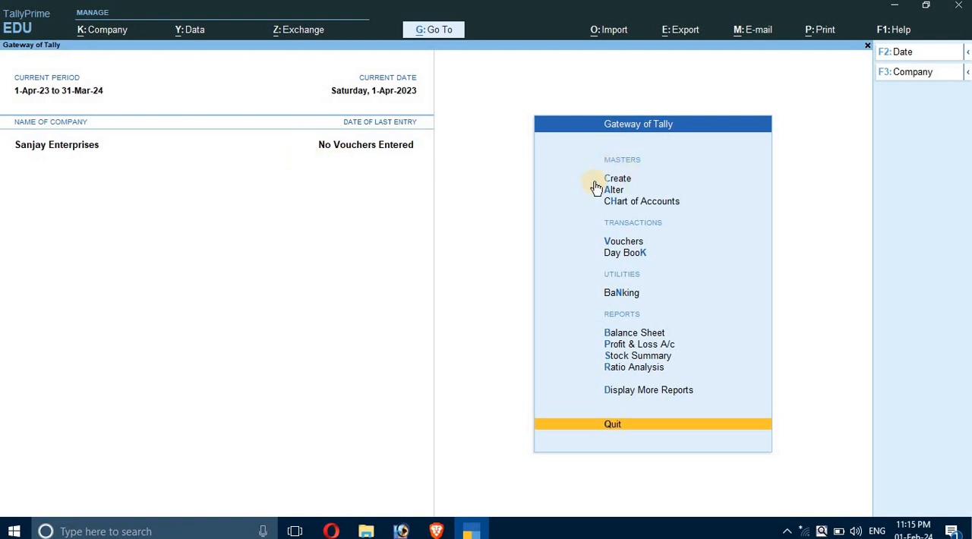
Select the company Anushka from the TallyPrime data folder and load it alongside Sanjay Enterprises.
key(F3)
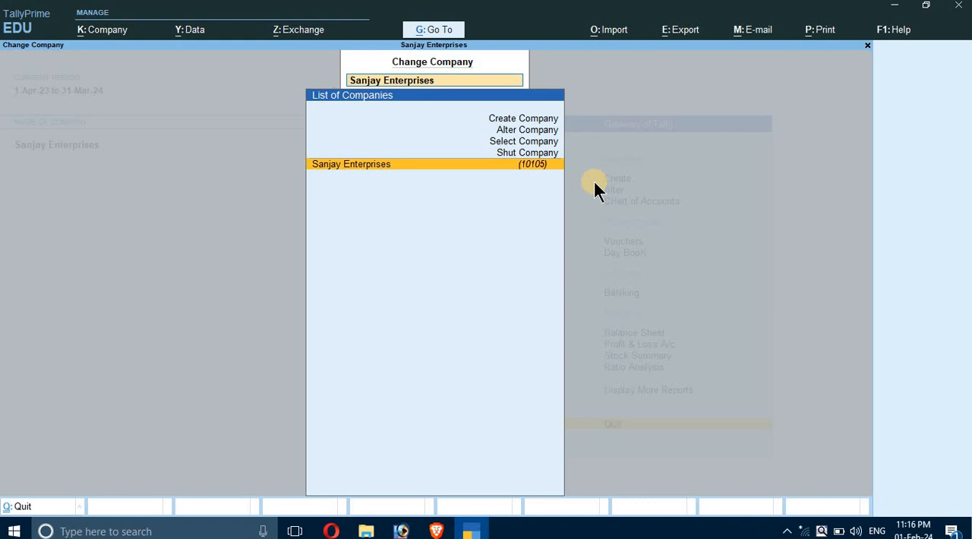
key(Up)
key(Up)
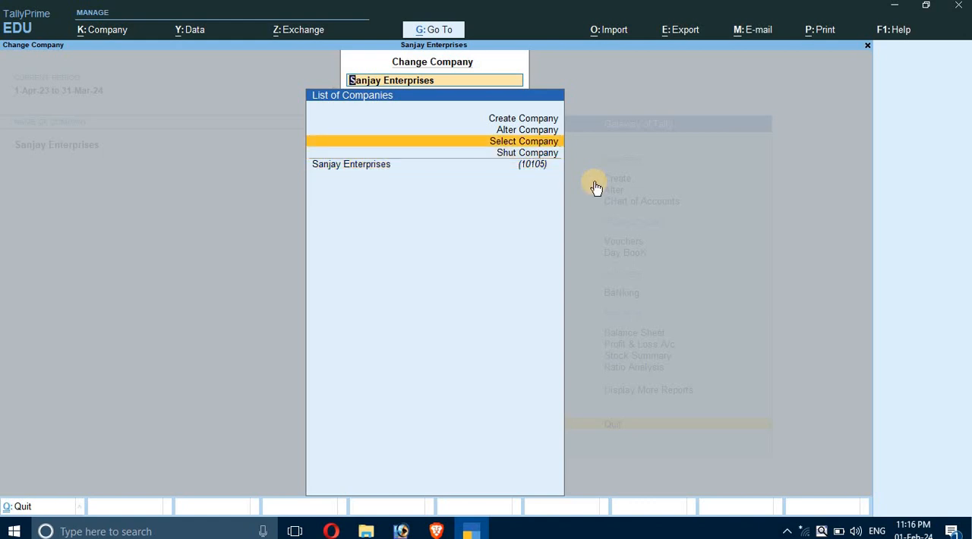
key(Return)
key(Down)
key(Down)
key(Down)
key(Down)
key(Down)
key(Down)
key(Down)
key(Down)
key(Down)
key(Down)
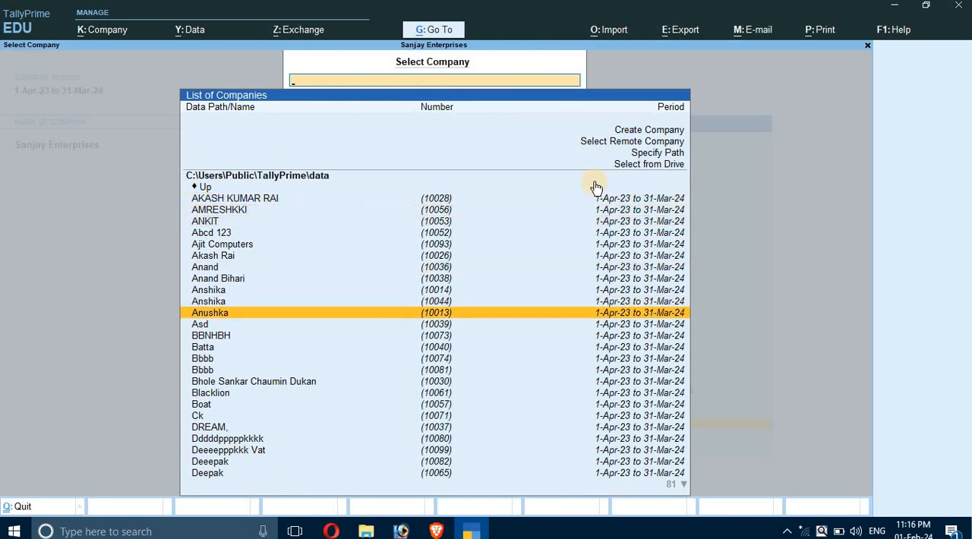
key(Return)
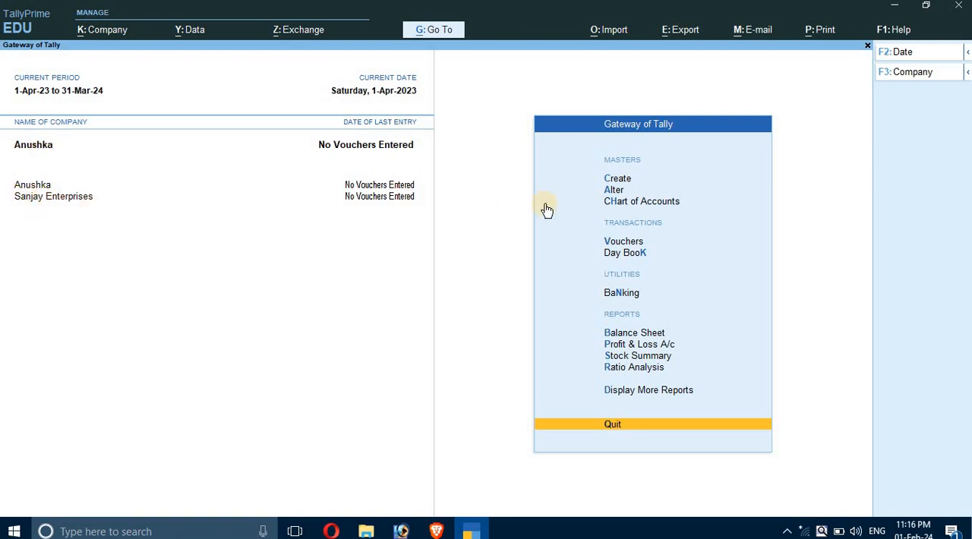
Shut the company Anushka and confirm closing it, leaving Sanjay Enterprises loaded.
click(38, 149)
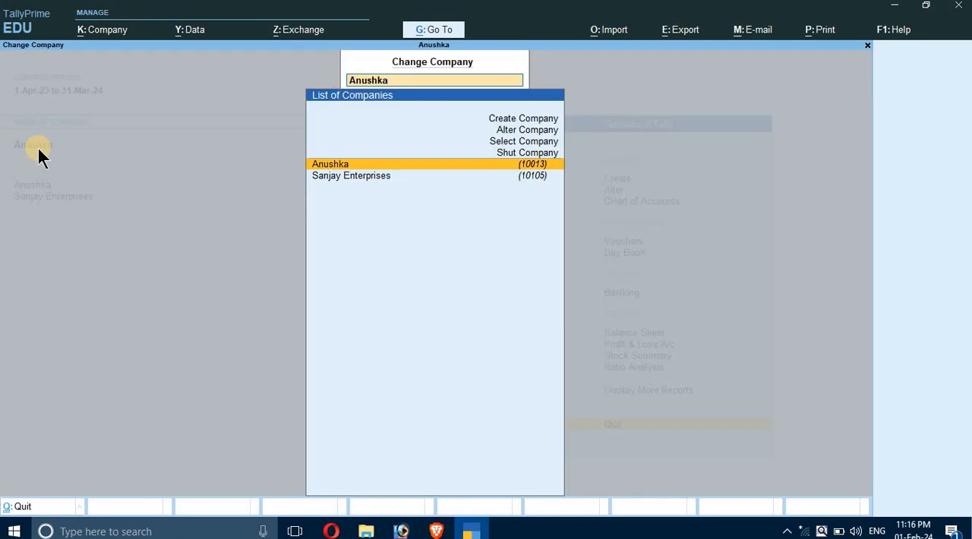
key(Up)
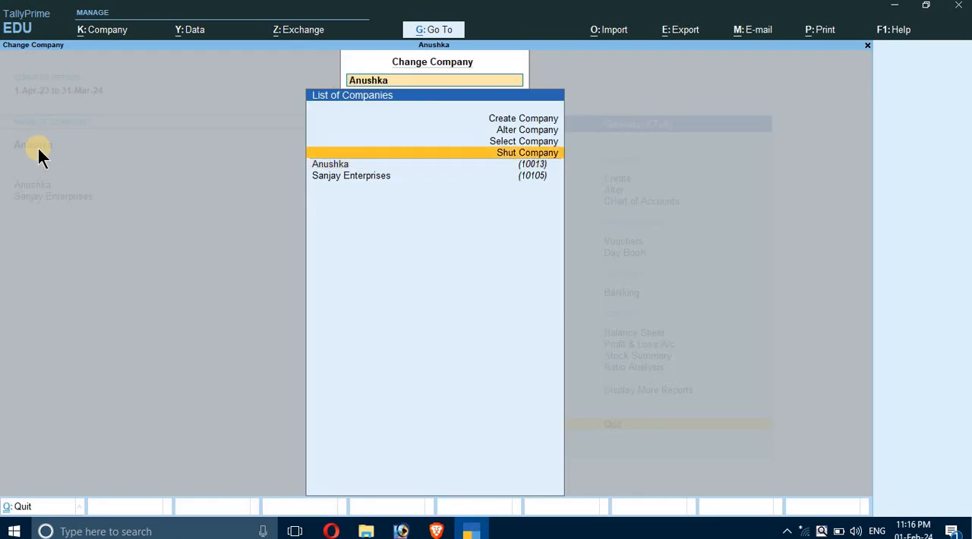
key(Return)
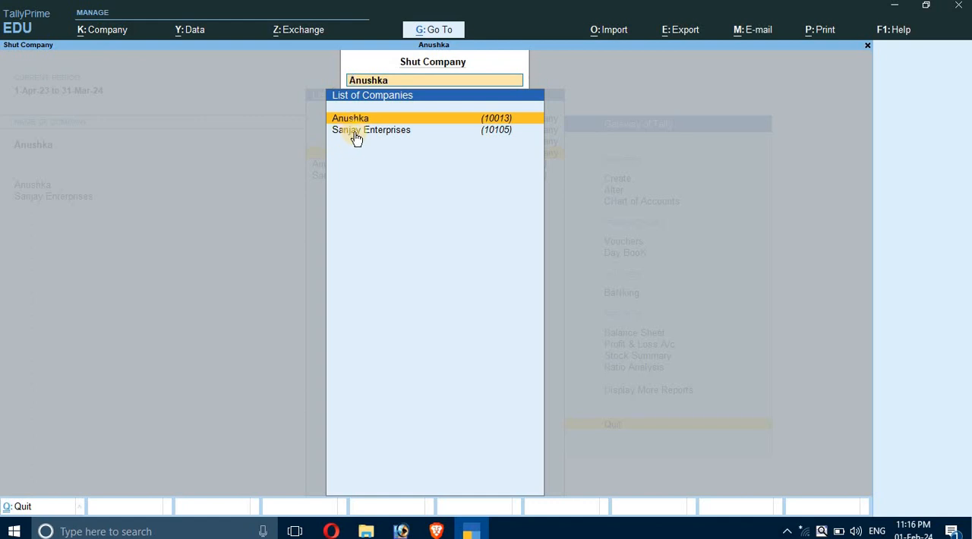
key(Return)
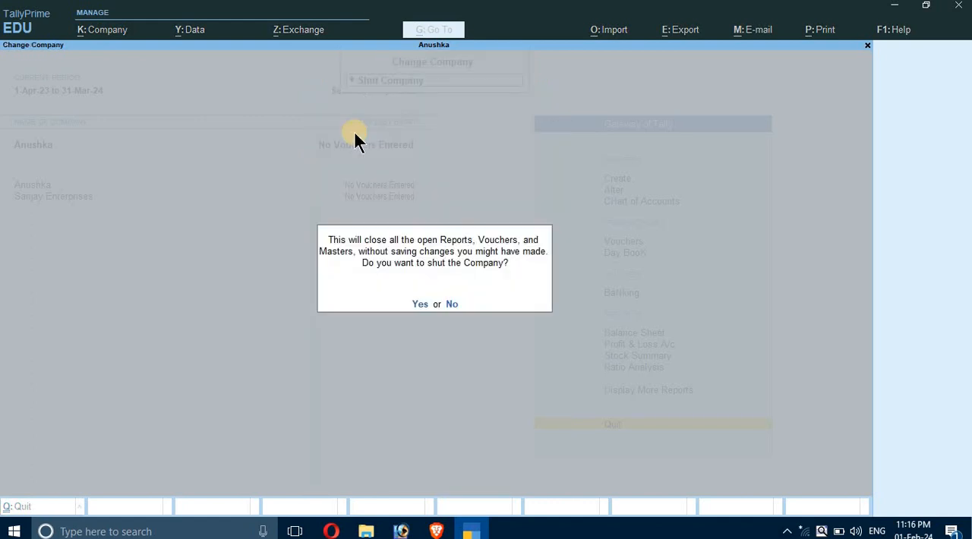
key(Return)
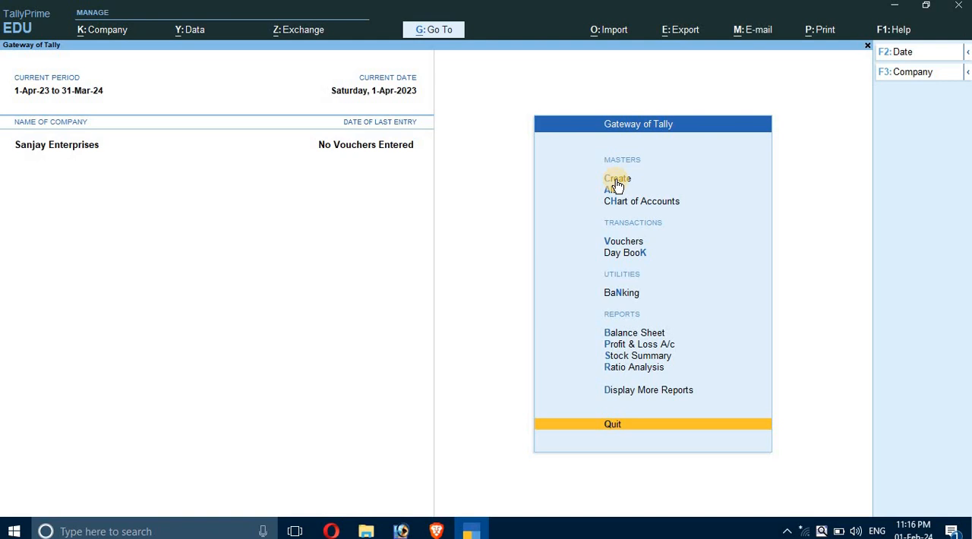
Bring up the list for changing company and filter it by "s".
key(F3)
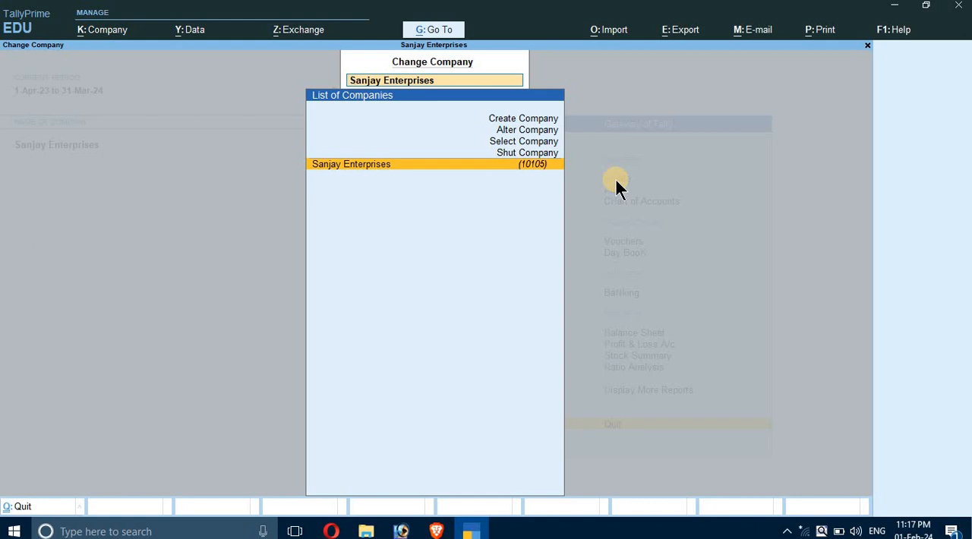
text(s)
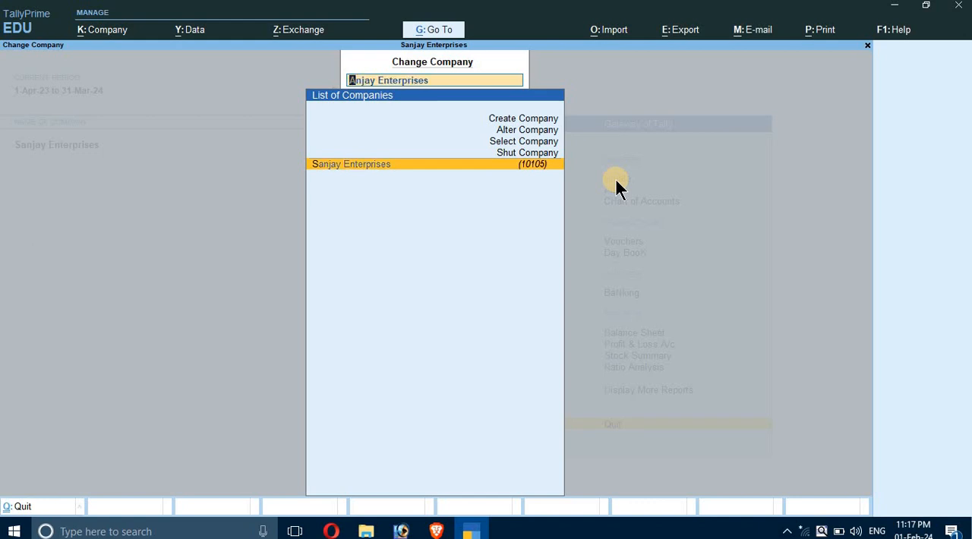